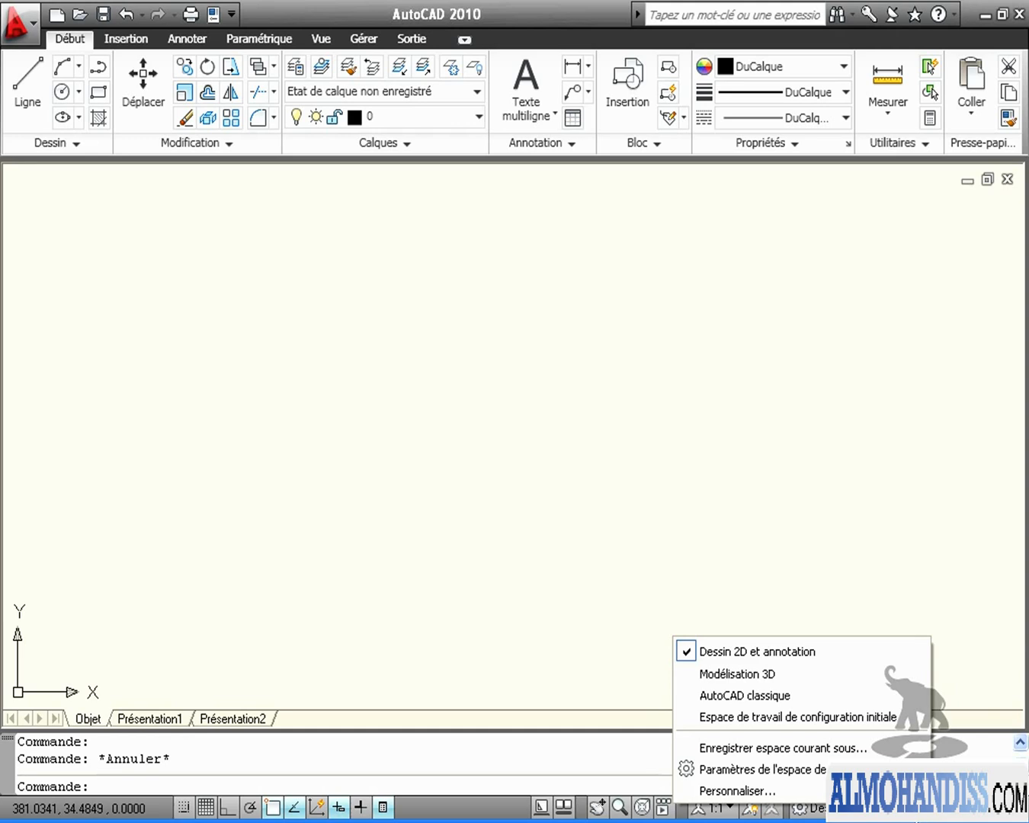
# Step: Try the AutoCAD classique workspace with the Draw toolbar undocked, and return to the Dessin 2D et annotation workspace
pyautogui.click(816, 702)
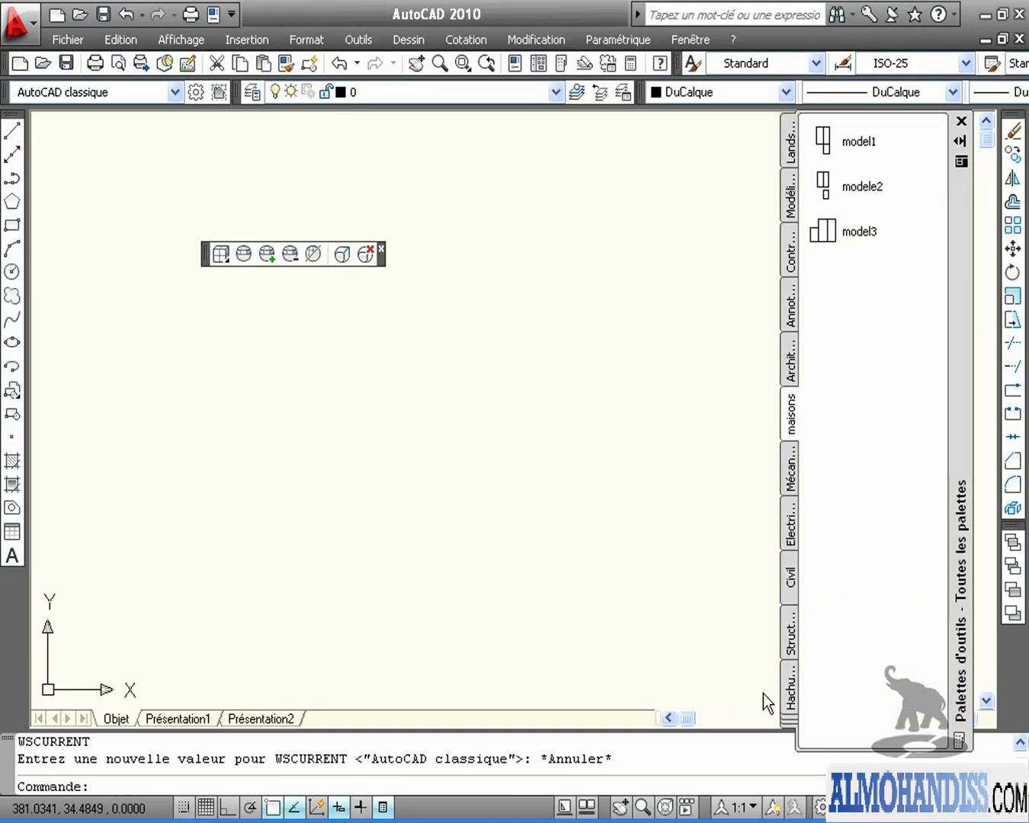
pyautogui.moveTo(18, 110); pyautogui.dragTo(181, 149)
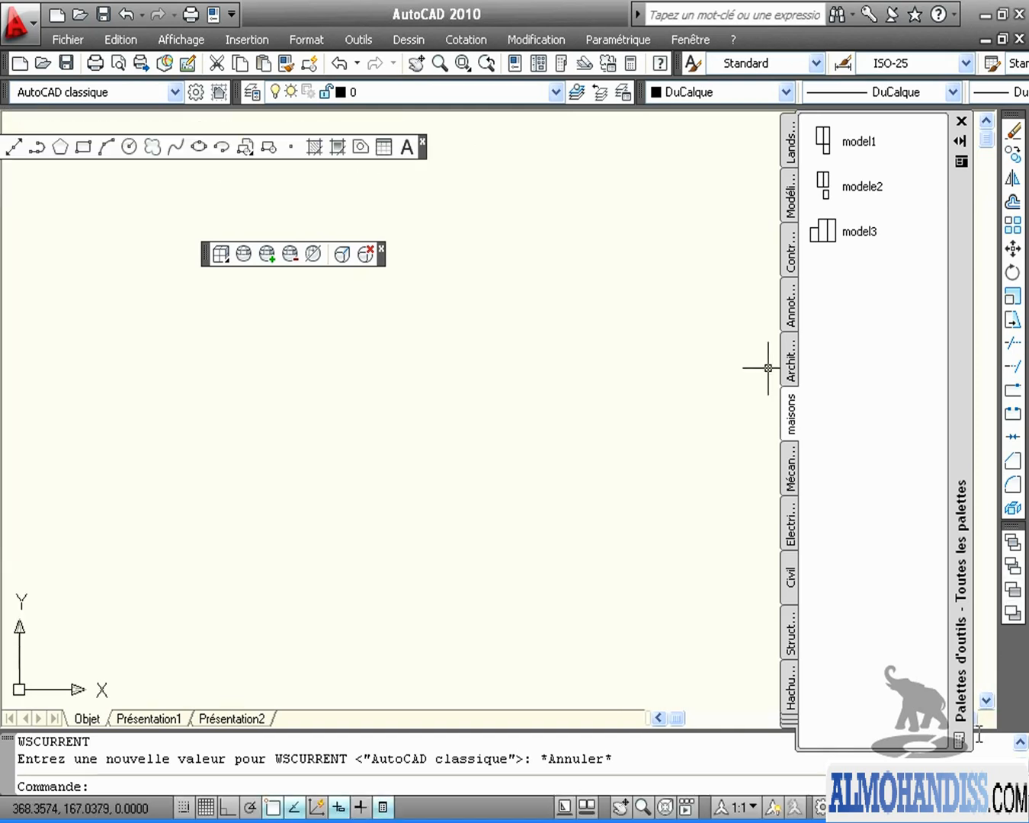
pyautogui.click(934, 810)
pyautogui.click(797, 655)
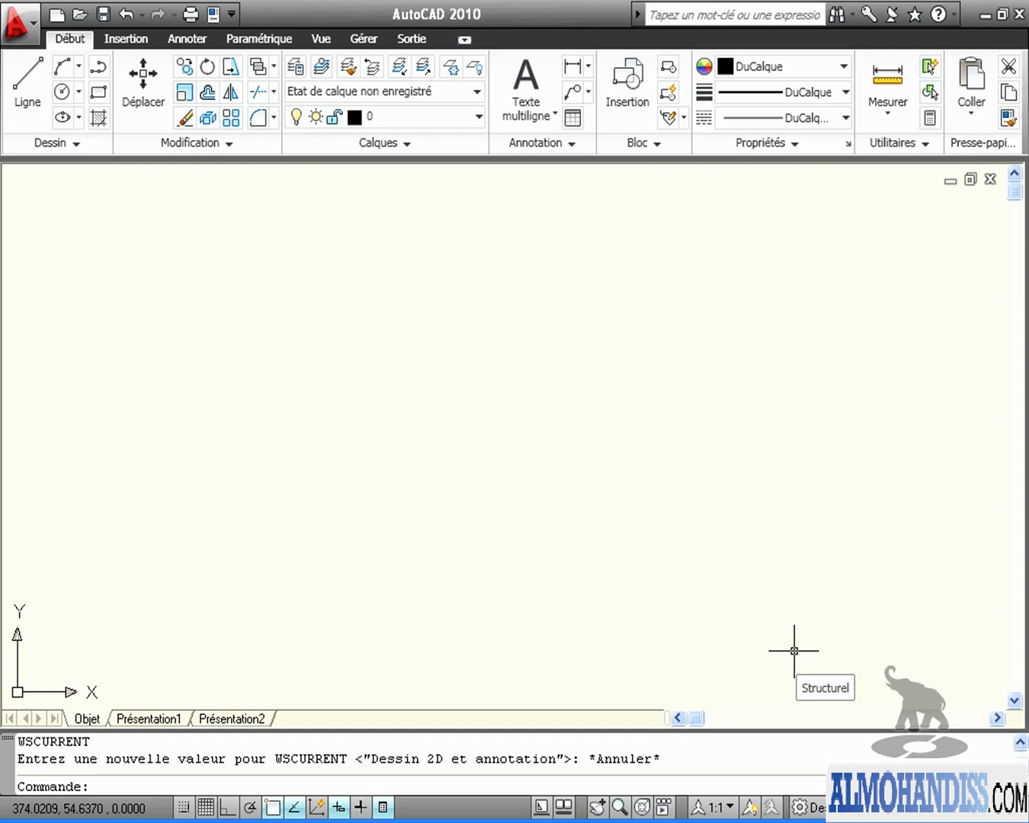
# Step: Open the user interface customization and expand the Début - 2D ribbon tab in the contents of the Dessin 2D et annotation workspace
pyautogui.click(356, 40)
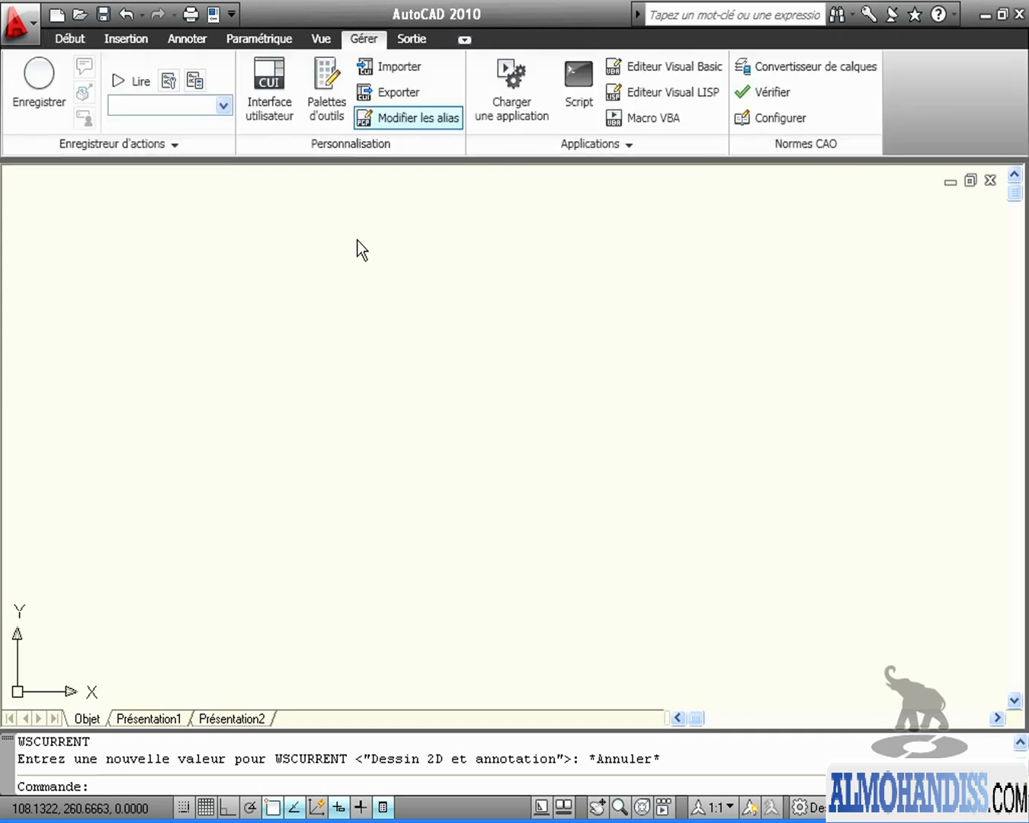
pyautogui.click(261, 91)
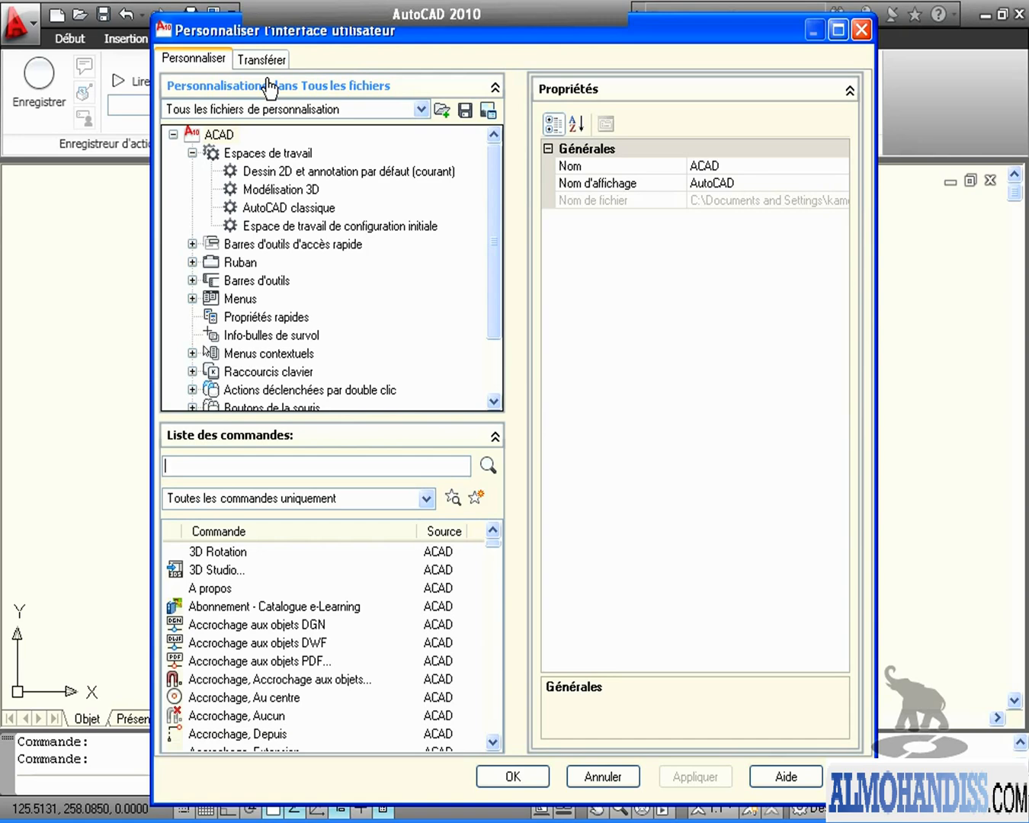
pyautogui.click(260, 155)
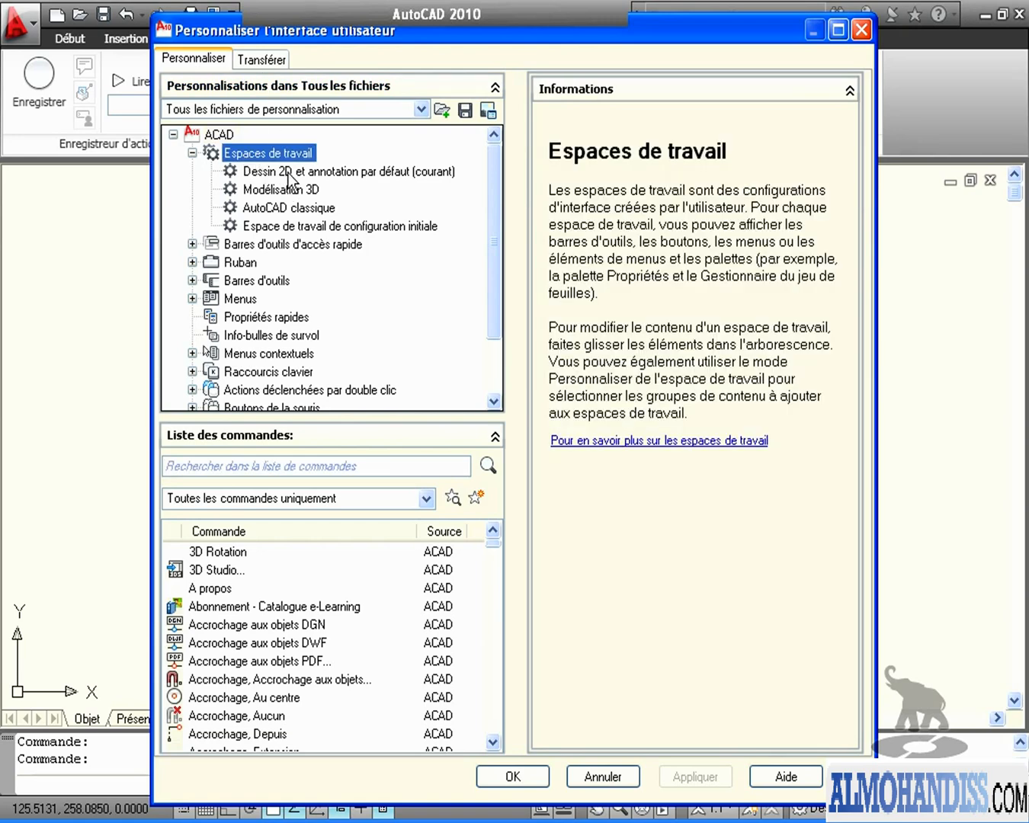
pyautogui.click(288, 172)
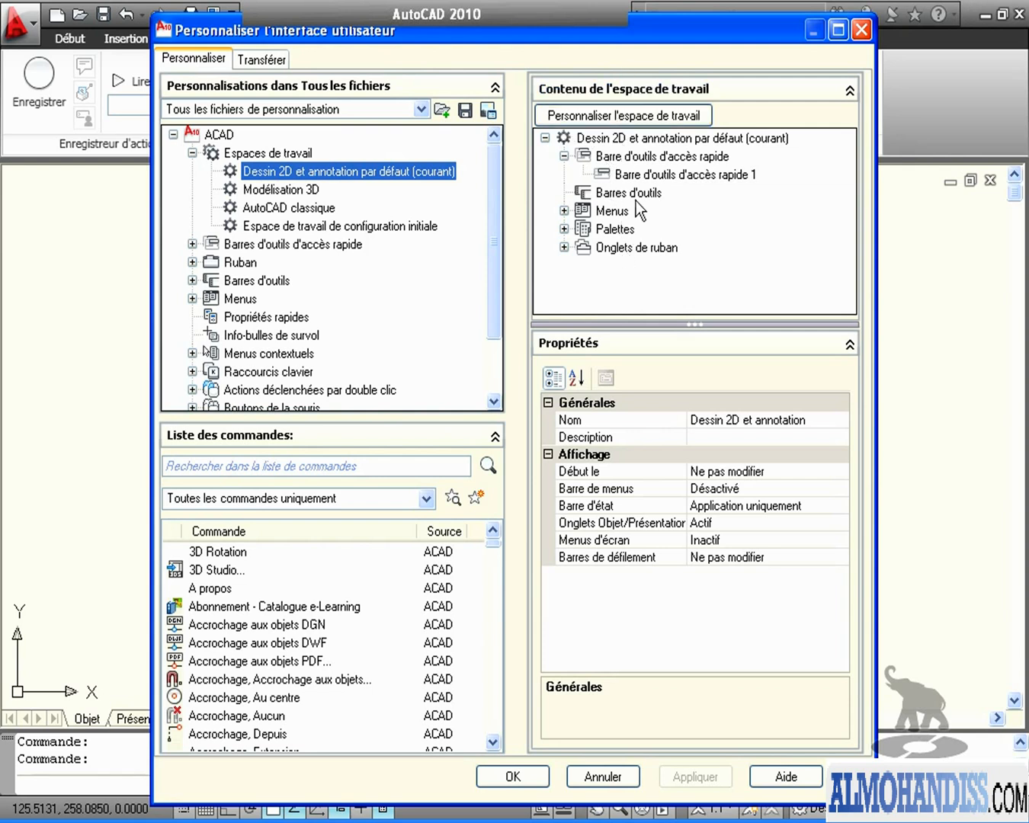
pyautogui.click(564, 247)
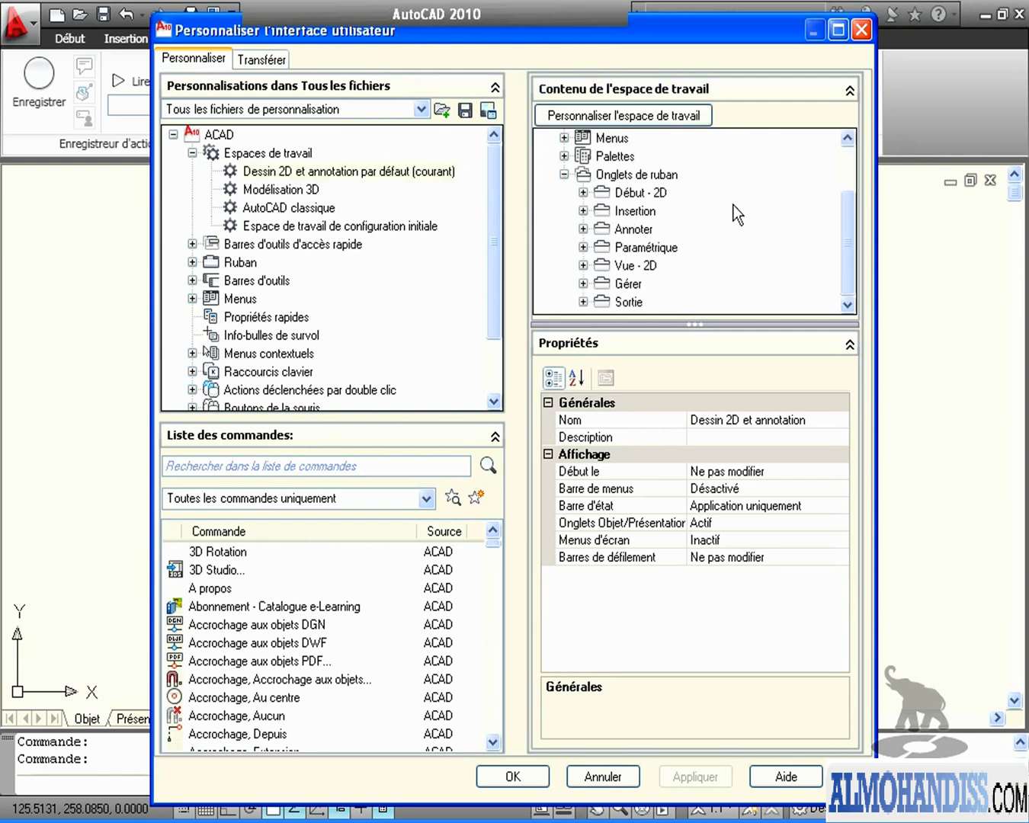
pyautogui.click(647, 197)
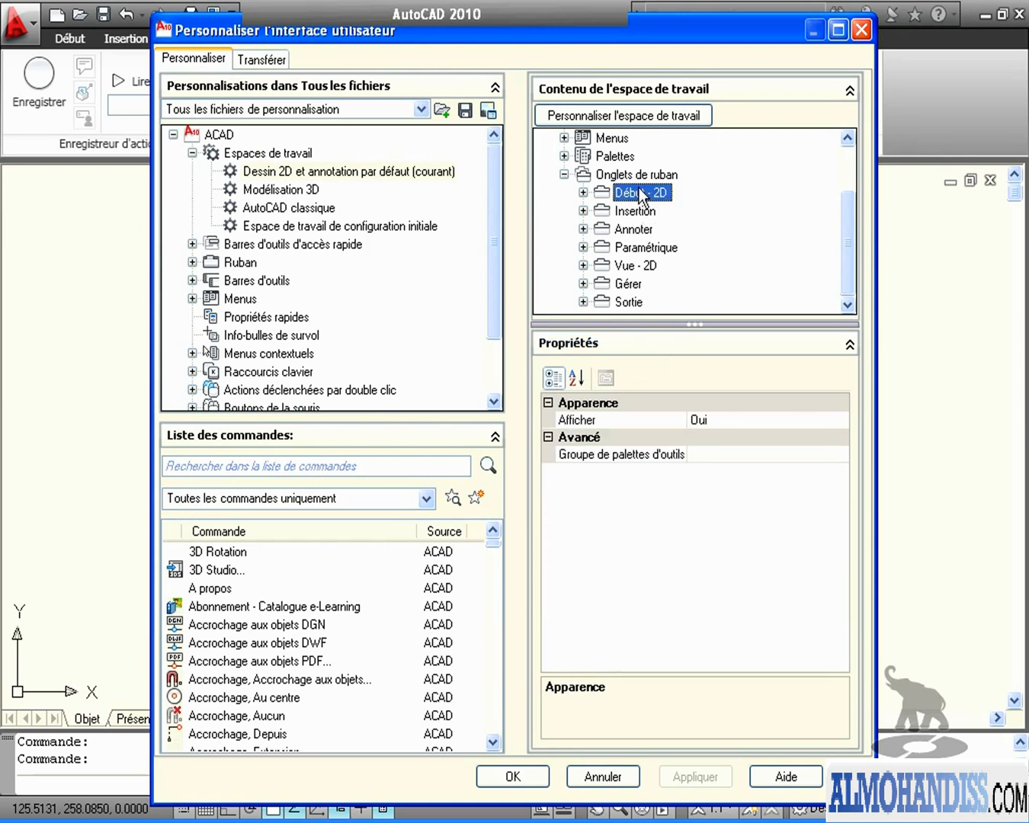
pyautogui.moveTo(639, 218); pyautogui.dragTo(583, 194)
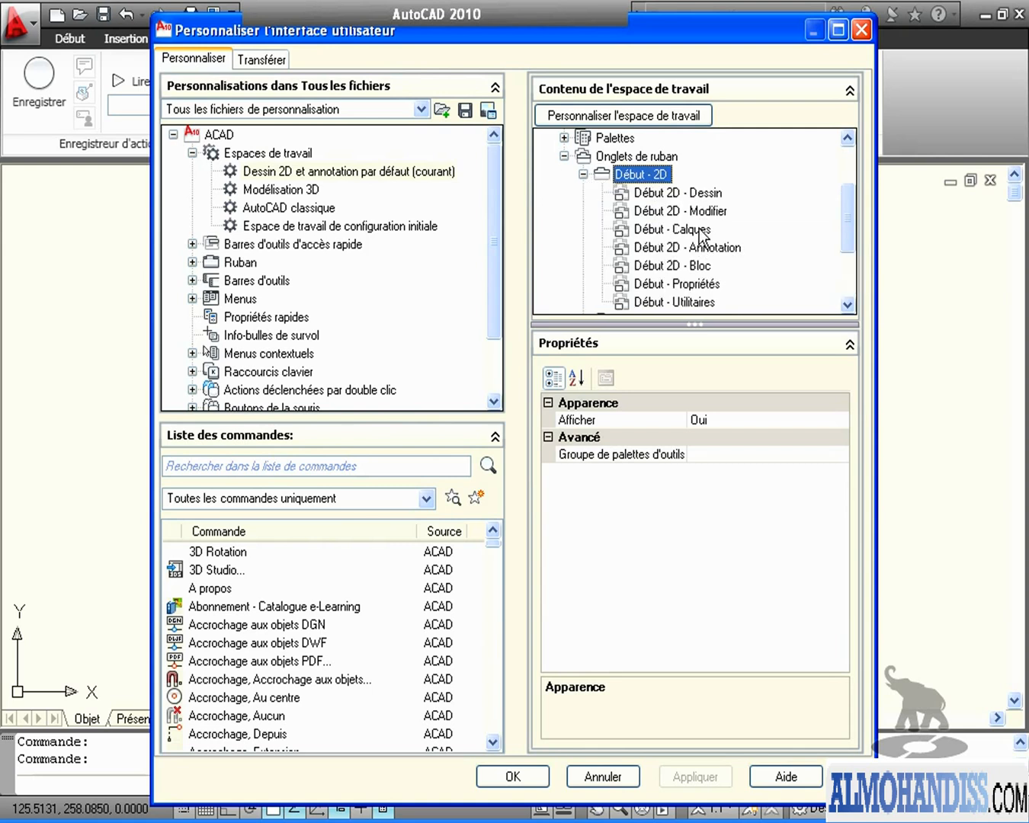
# Step: Hide the Début 2D - Dessin panel by setting its Afficher property to Non, and accept the customization
pyautogui.click(680, 193)
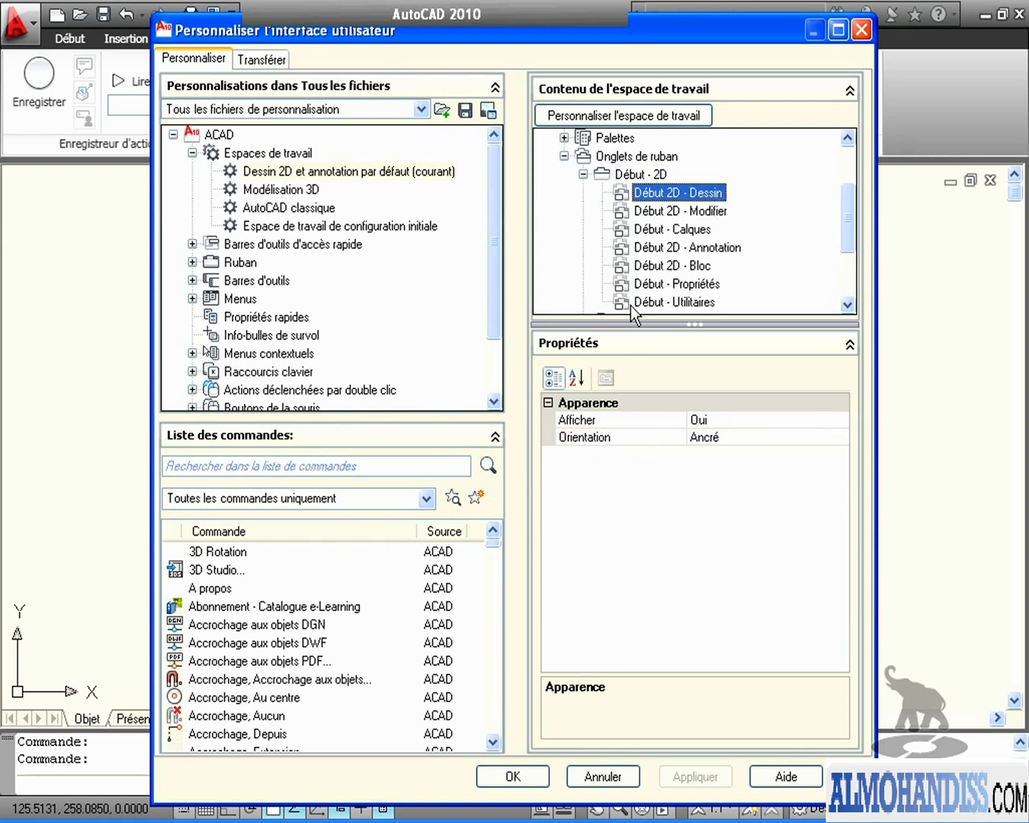
pyautogui.doubleClick(625, 189)
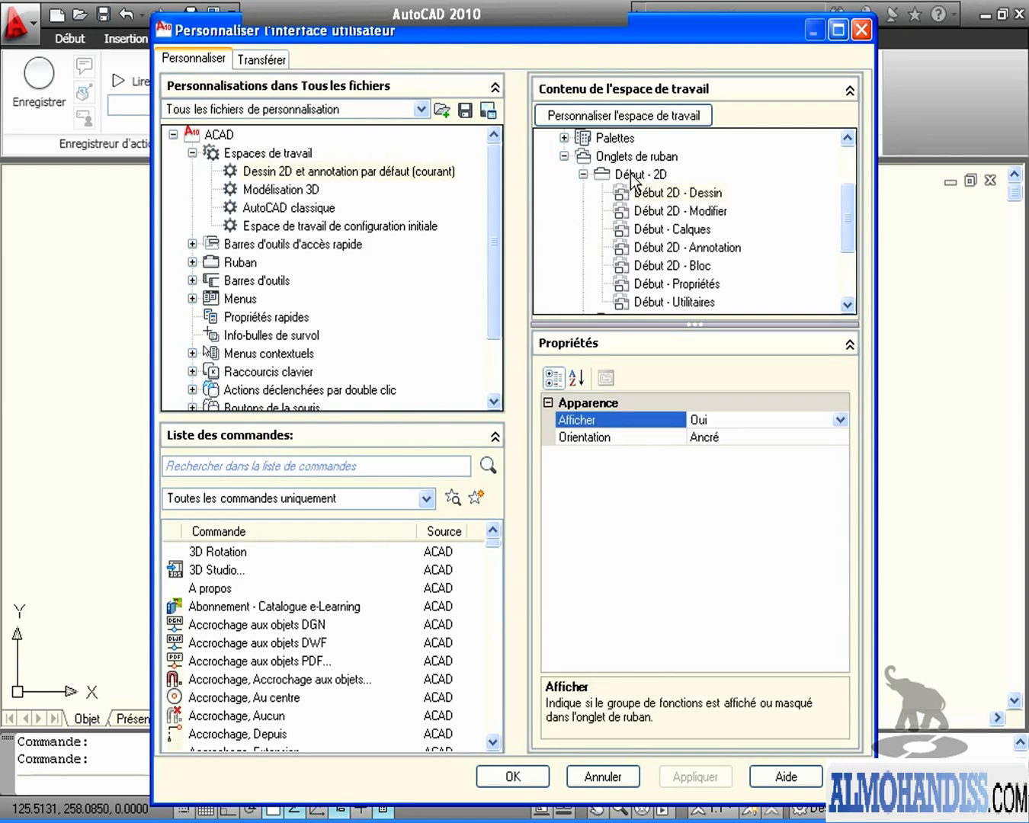
pyautogui.click(631, 177)
pyautogui.click(656, 194)
pyautogui.click(796, 418)
pyautogui.click(839, 420)
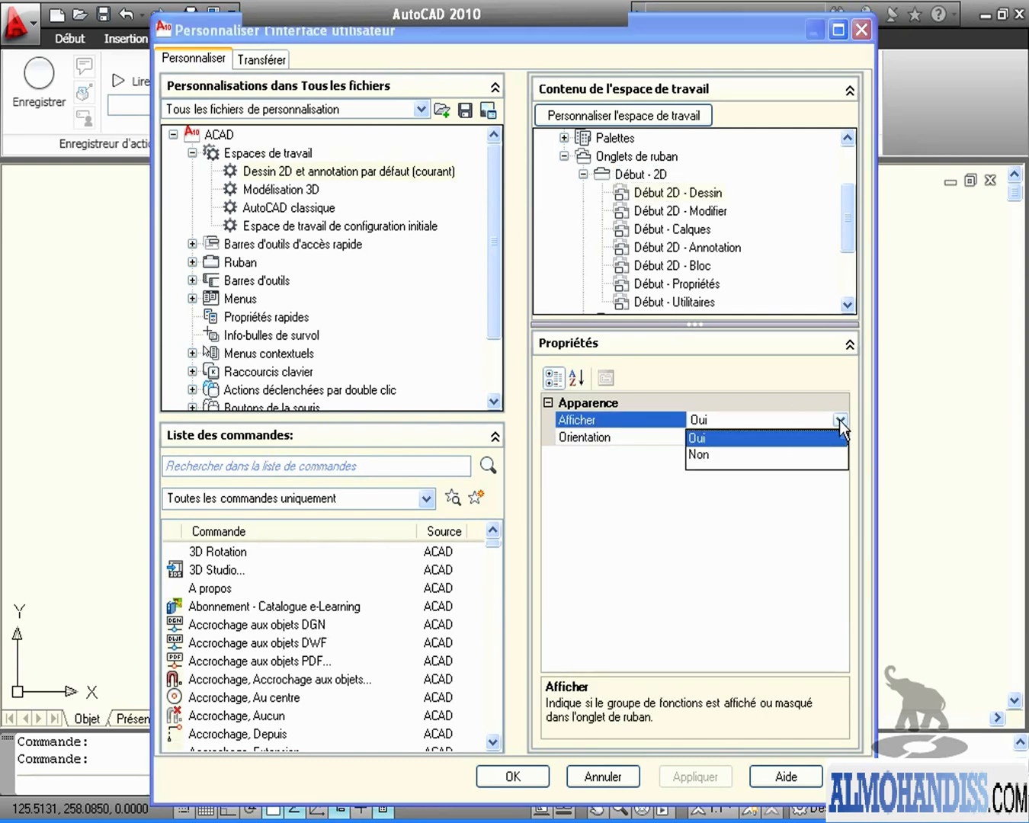
pyautogui.click(696, 455)
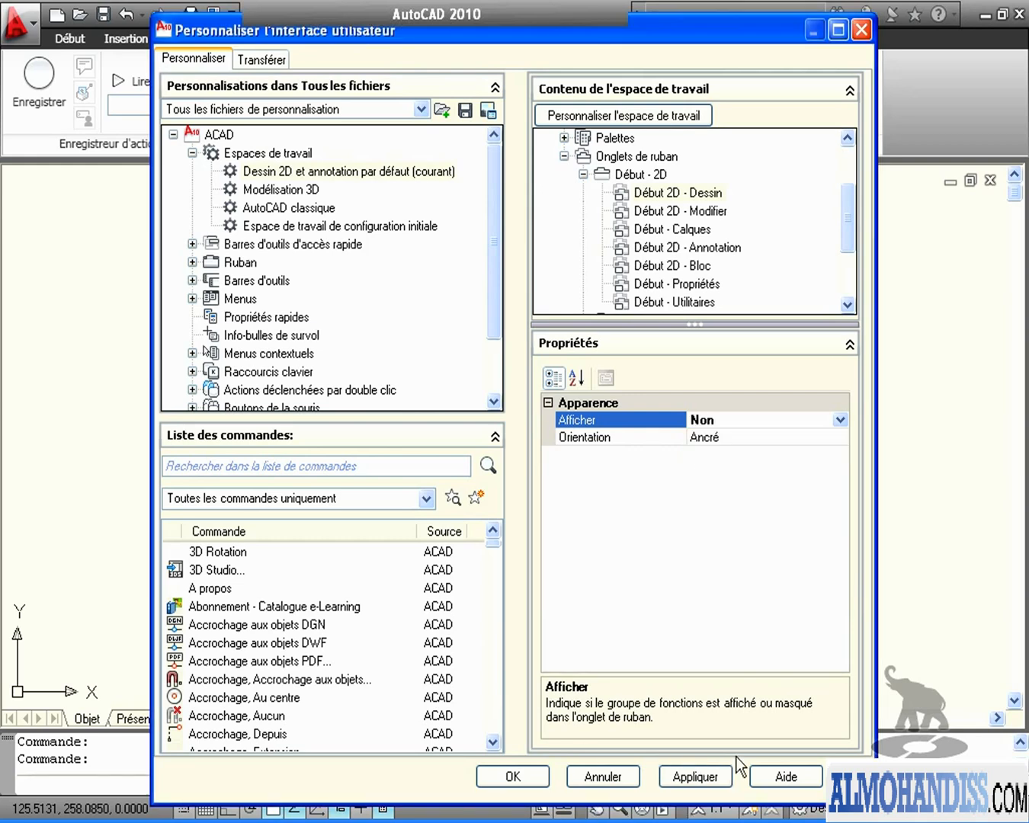
pyautogui.click(695, 779)
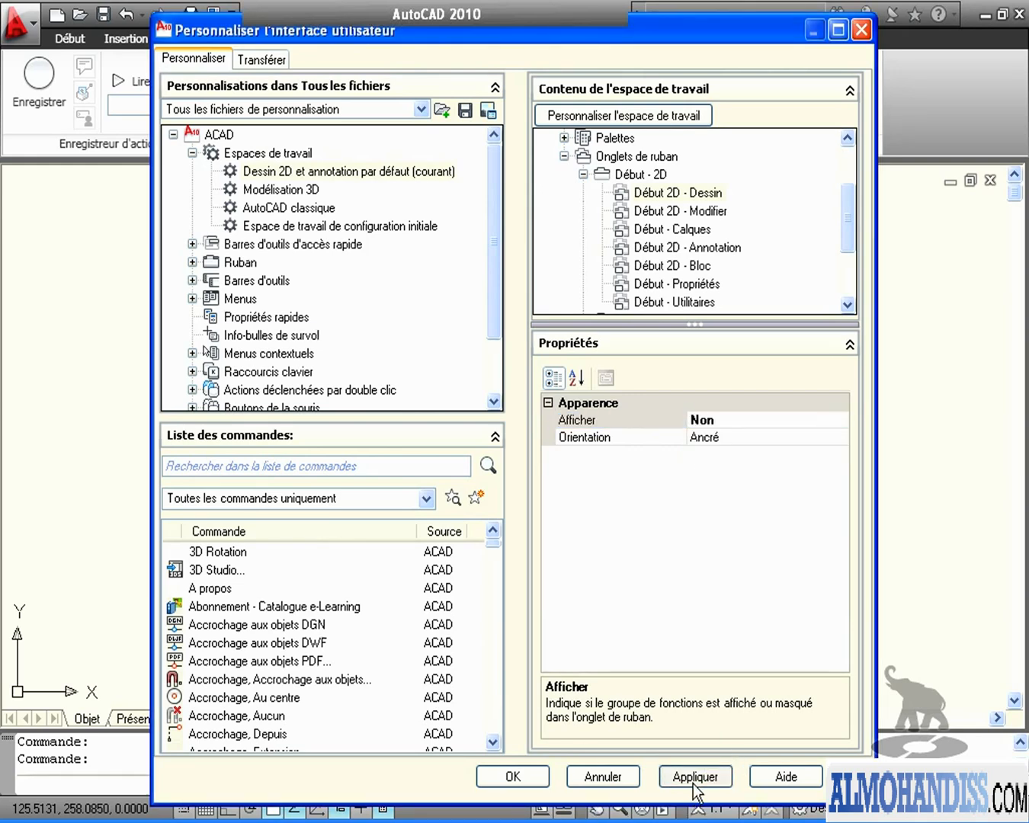
pyautogui.click(520, 778)
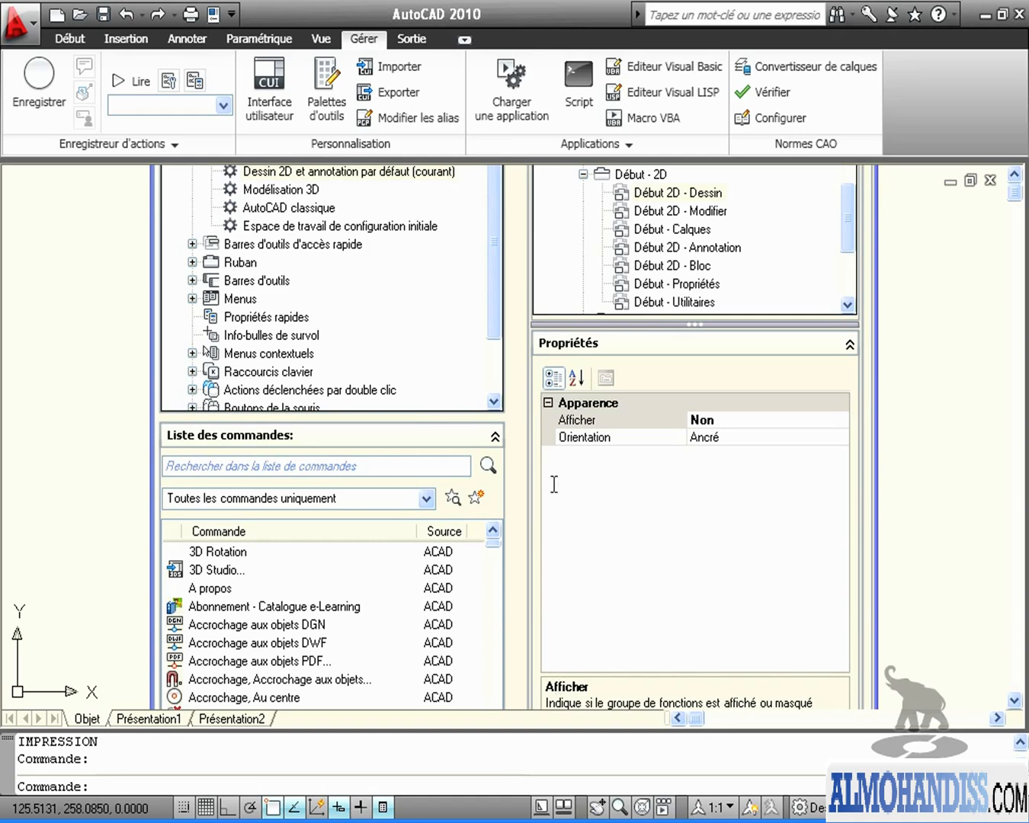
# Step: Draw a single slanted line rising to the right across the middle of the drawing area using the Line command
pyautogui.click(79, 39)
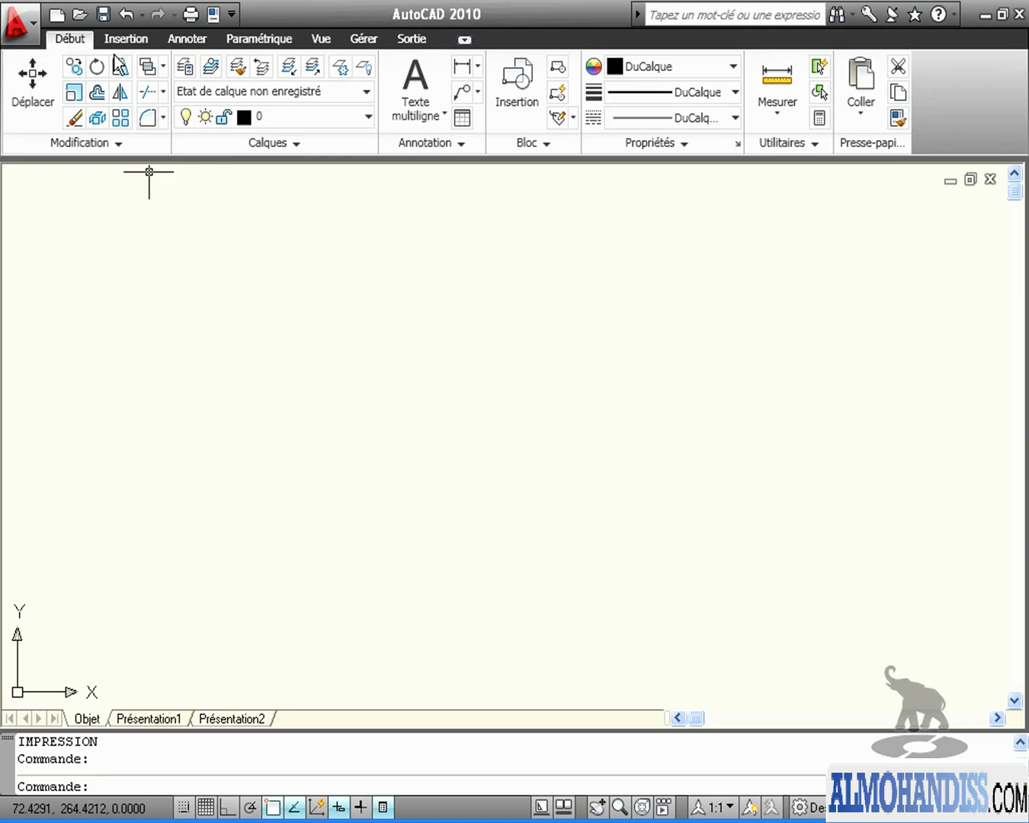
pyautogui.write('l')
pyautogui.press('Return')
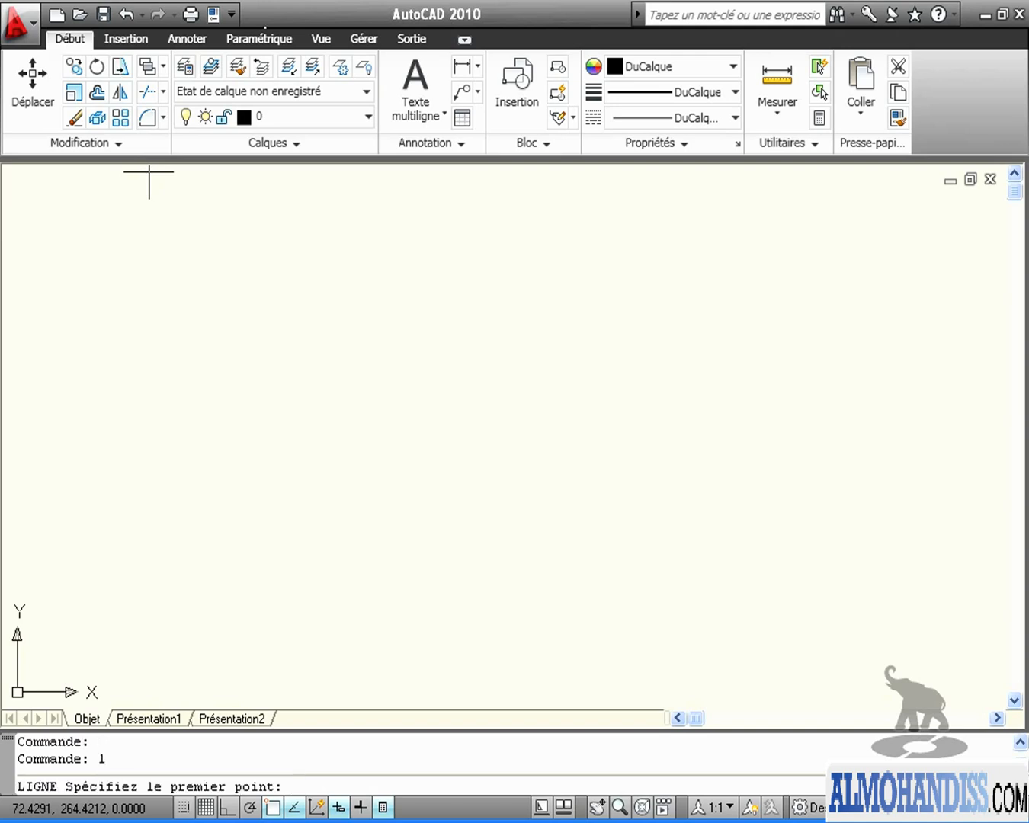
pyautogui.click(244, 453)
pyautogui.click(710, 275)
pyautogui.press('Return')
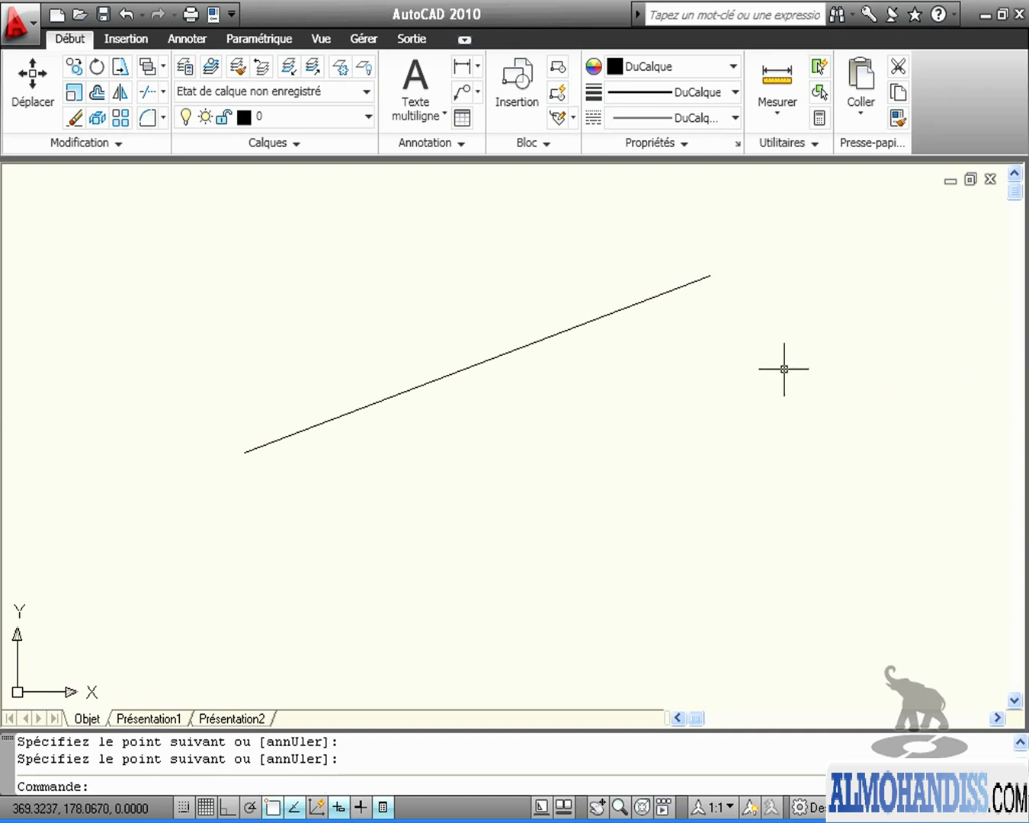
# Step: Draw a large circle centred above the left half of the line, big enough to enclose the whole line
pyautogui.write('c')
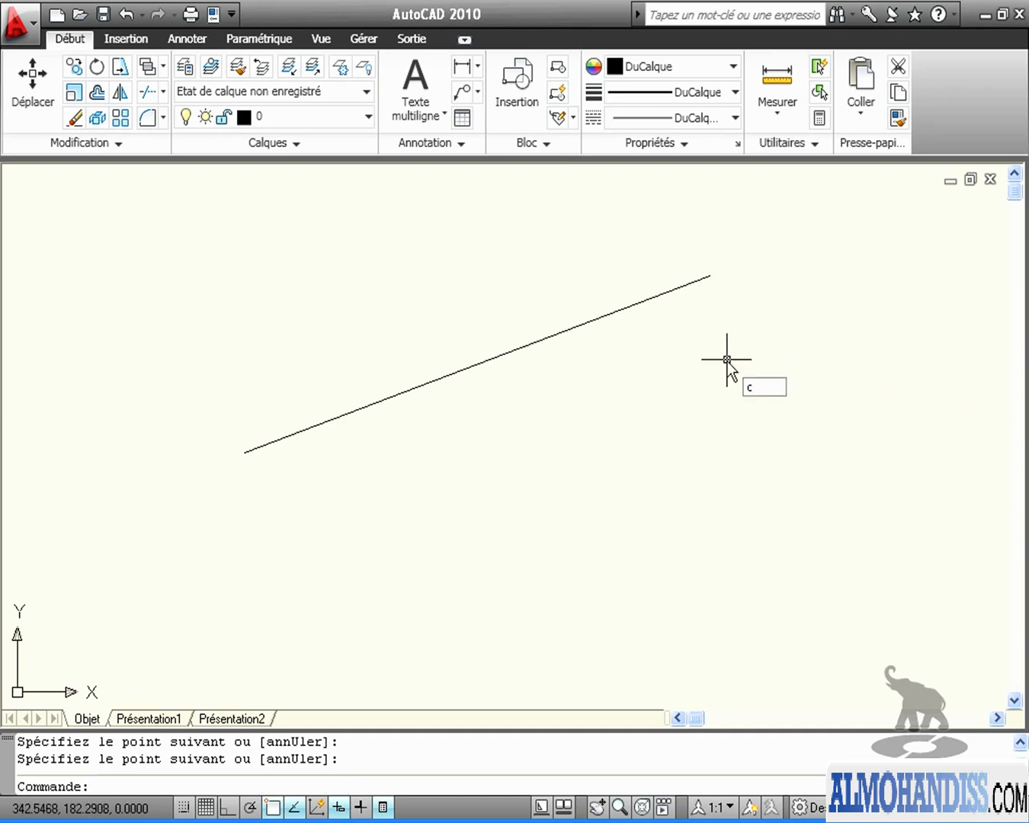
pyautogui.press('Return')
pyautogui.click(384, 263)
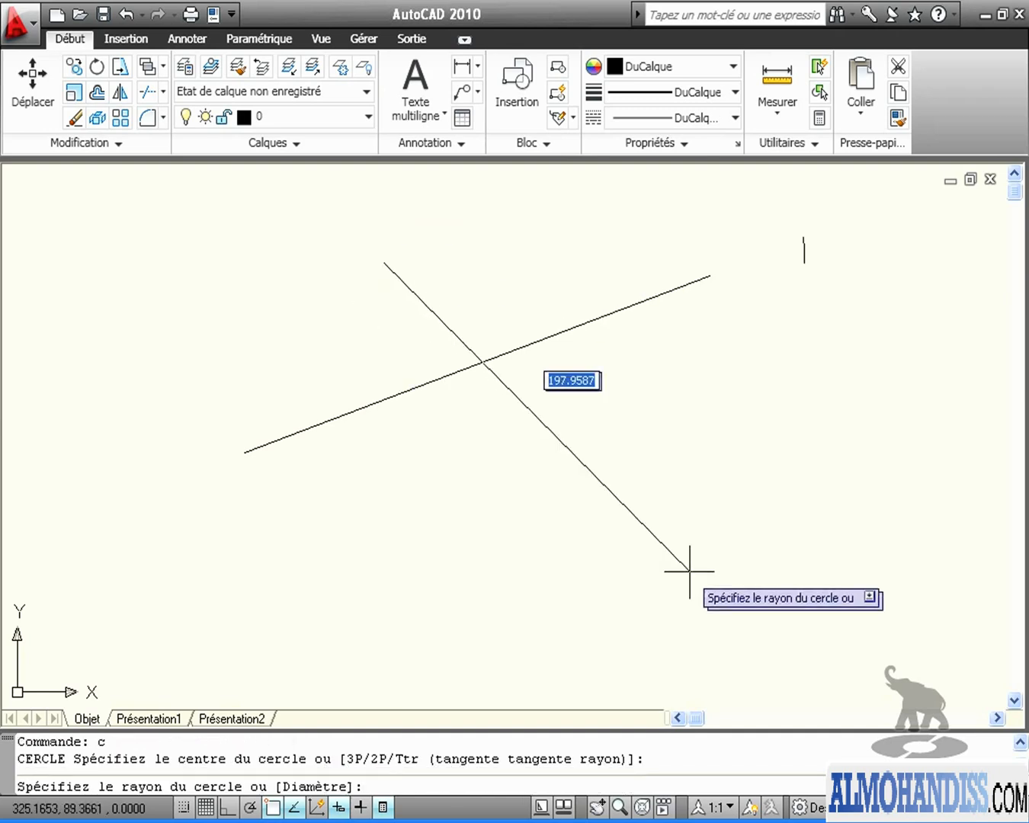
pyautogui.click(689, 569)
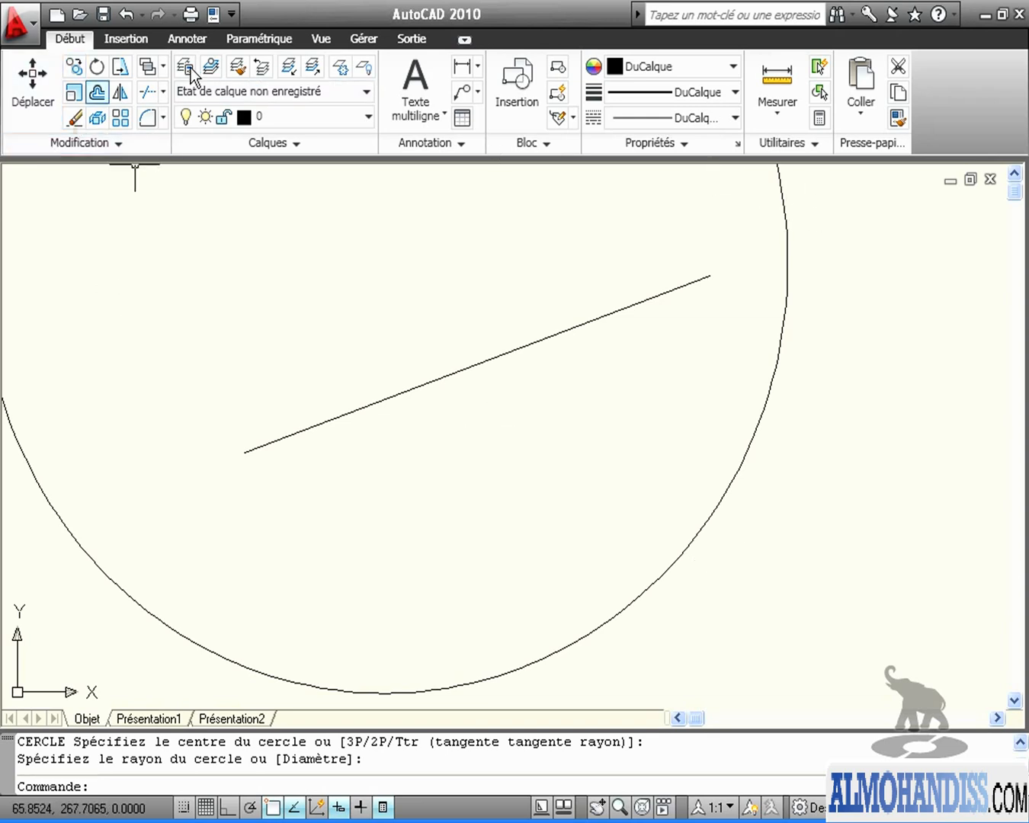
# Step: Reopen the user interface customization, set the Afficher property of the Début 2D - Dessin panel to Oui for Dessin 2D et annotation, and apply it
pyautogui.click(362, 38)
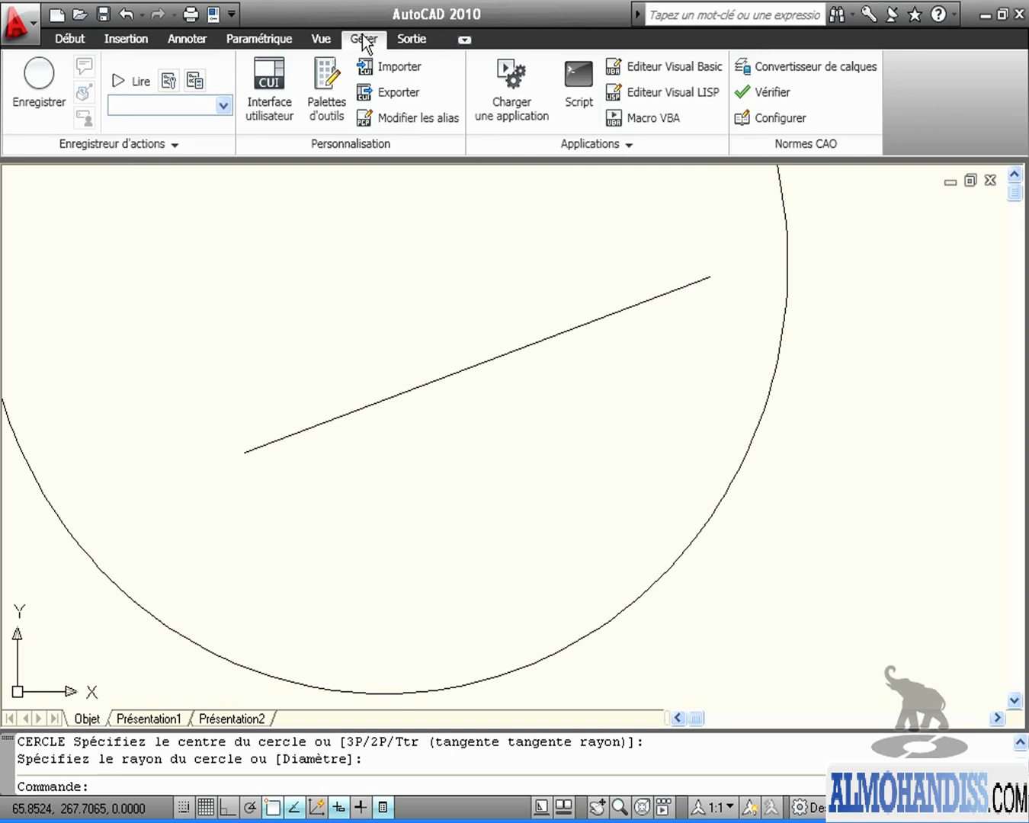
pyautogui.click(296, 108)
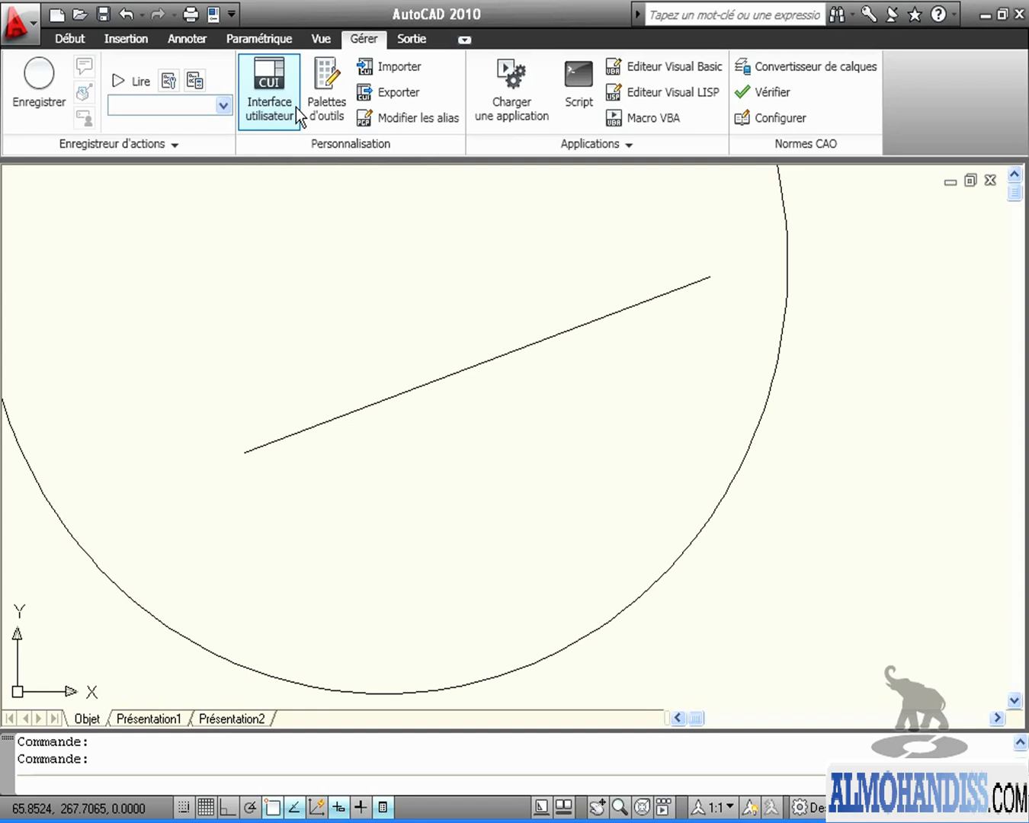
pyautogui.click(298, 171)
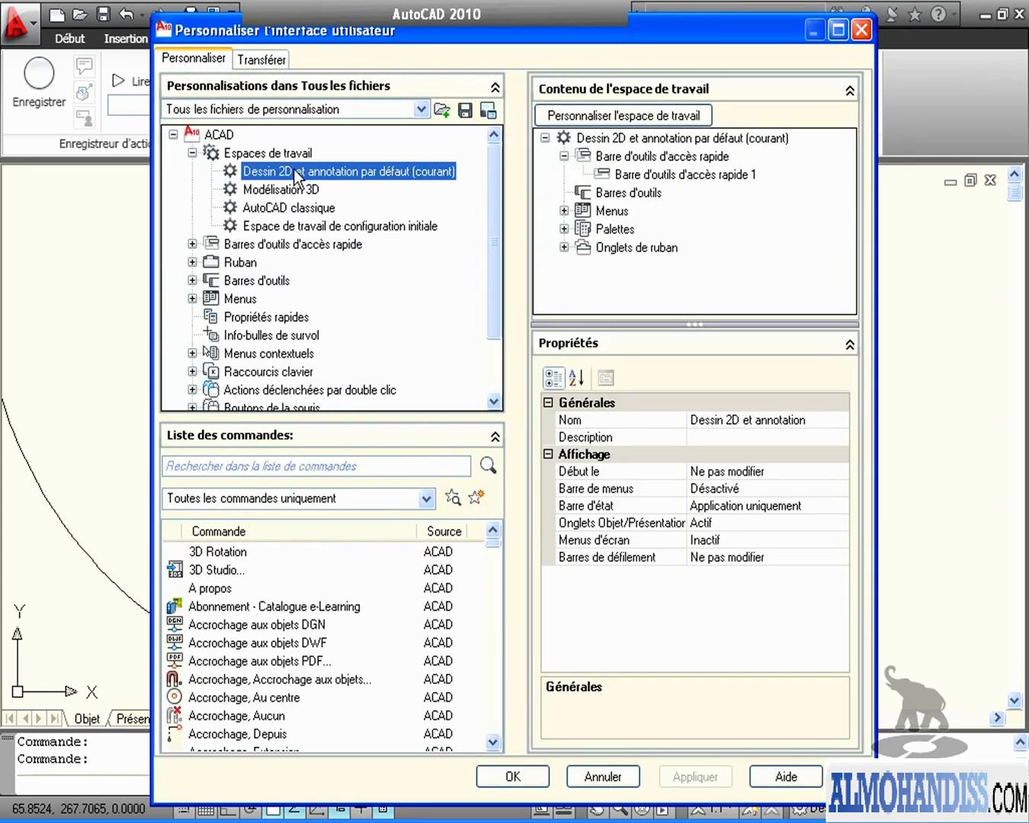
pyautogui.click(668, 252)
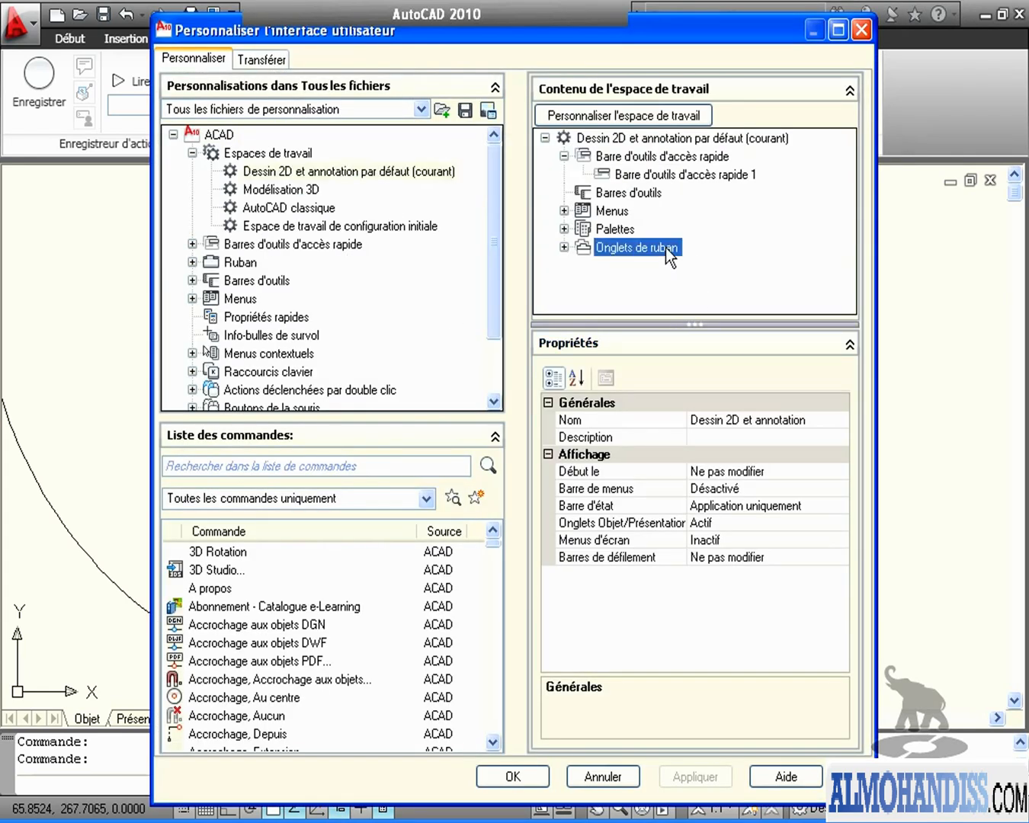
pyautogui.click(565, 248)
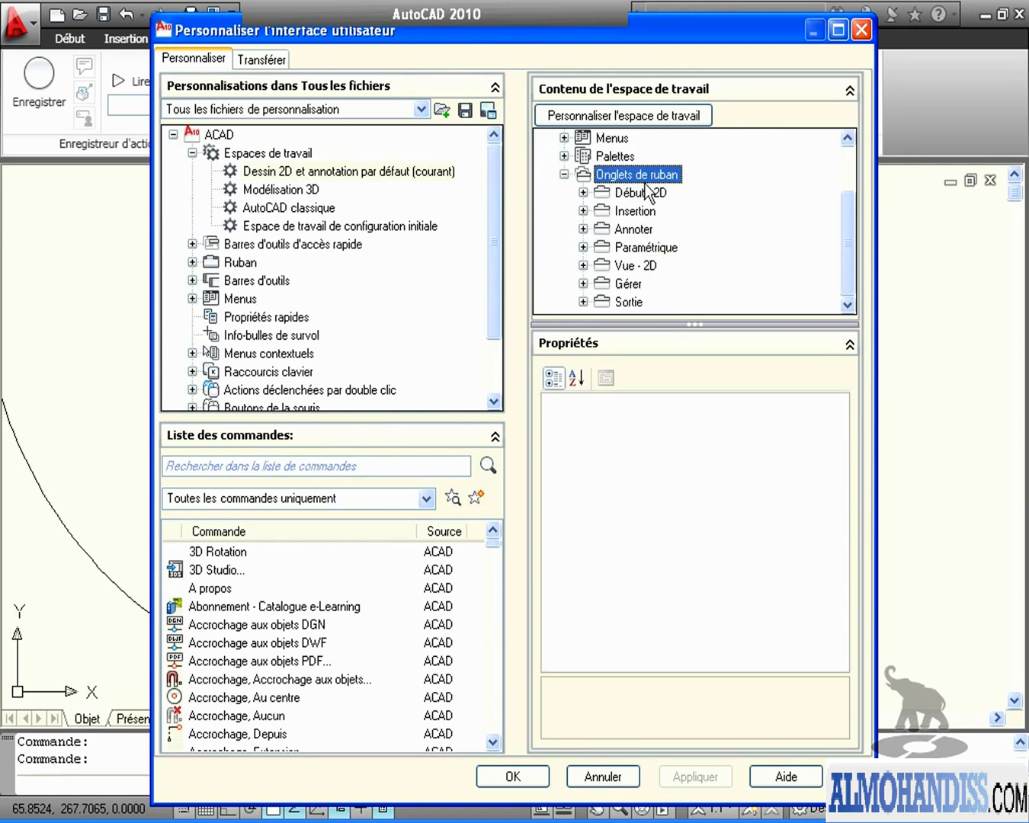
pyautogui.click(643, 193)
pyautogui.click(583, 192)
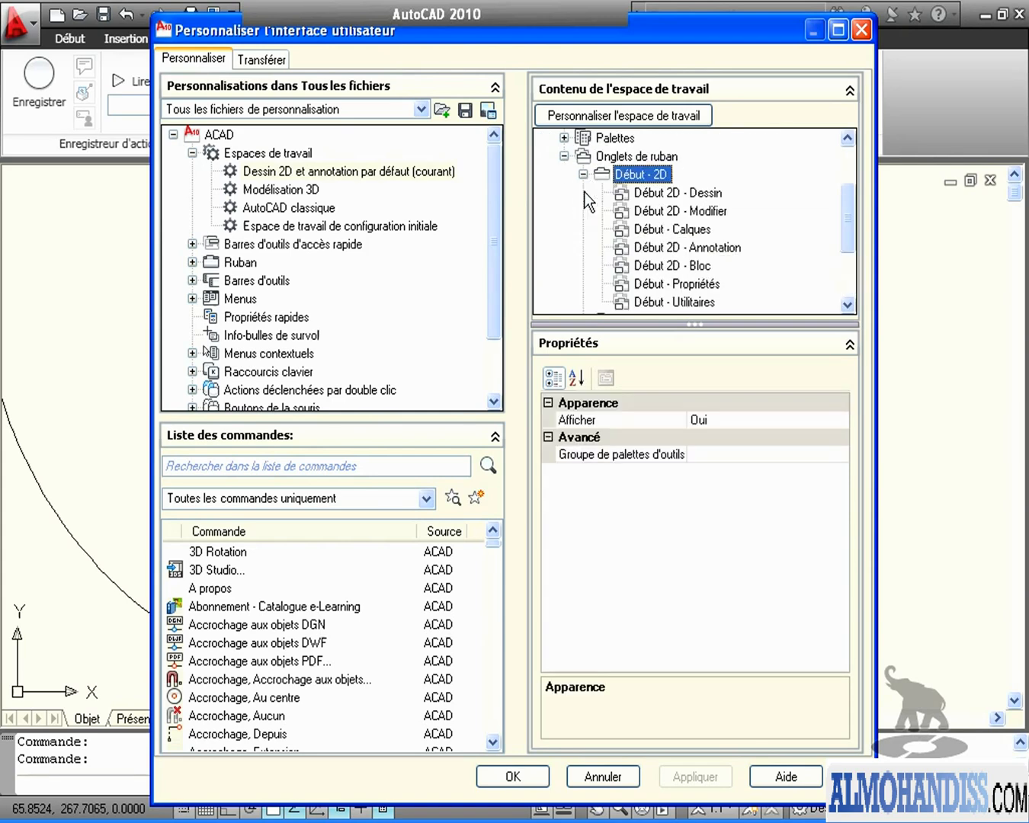
pyautogui.click(662, 196)
pyautogui.click(743, 418)
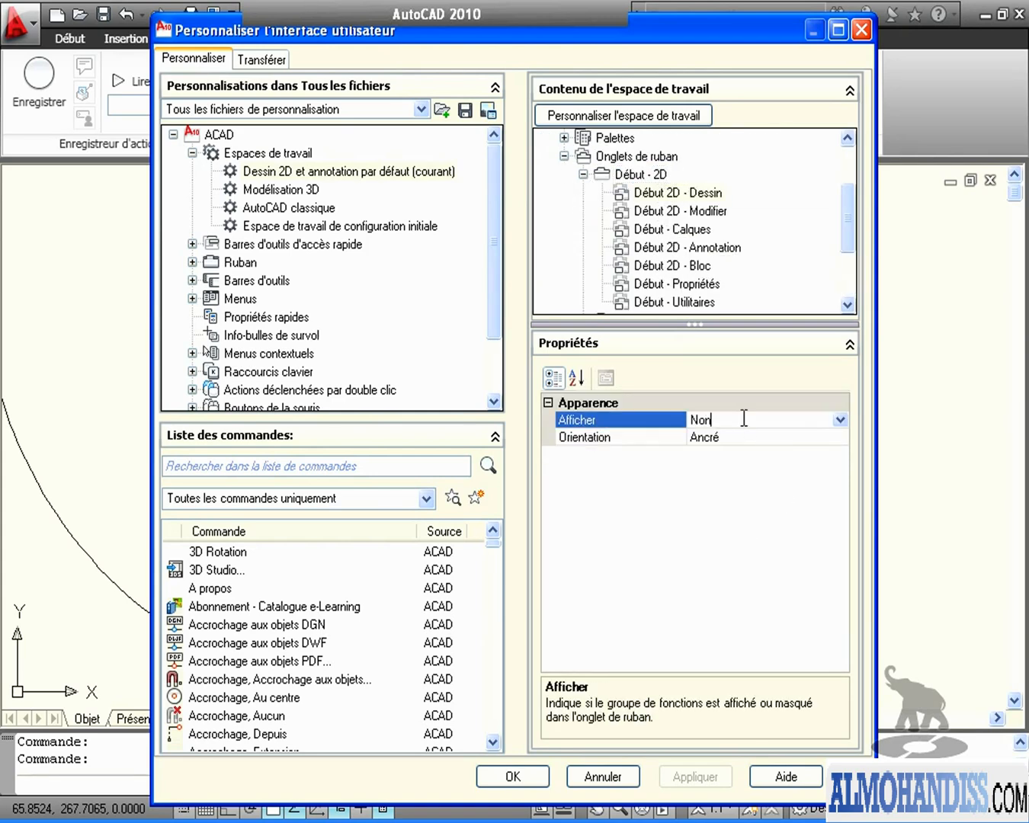
pyautogui.click(839, 419)
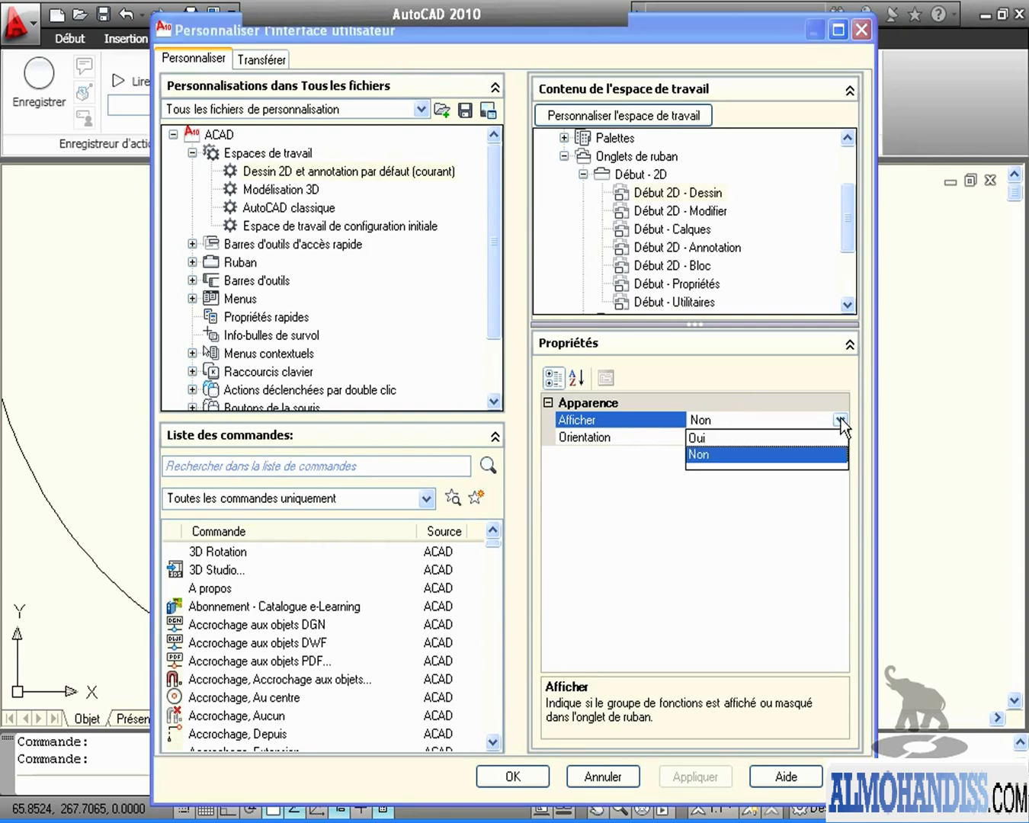
pyautogui.click(697, 438)
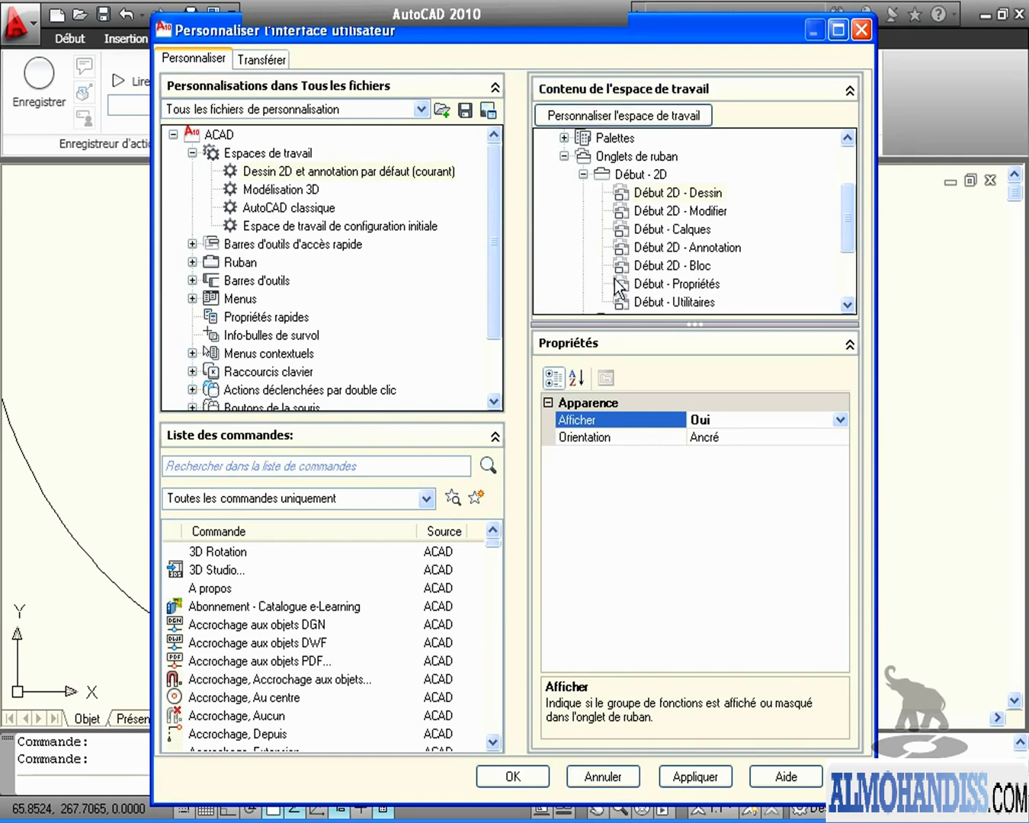
pyautogui.click(706, 778)
# Step: Create a new workspace named "formation elephorm" under Espaces de travail
pyautogui.moveTo(848, 256); pyautogui.dragTo(848, 168)
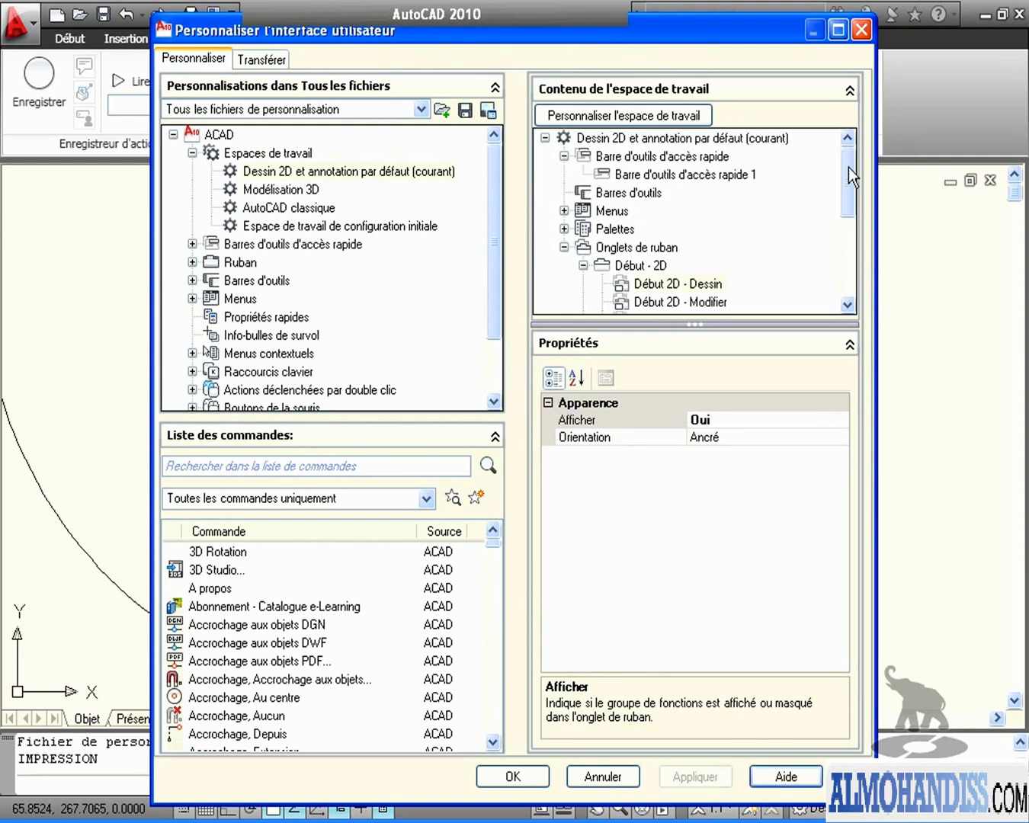
pyautogui.click(546, 139)
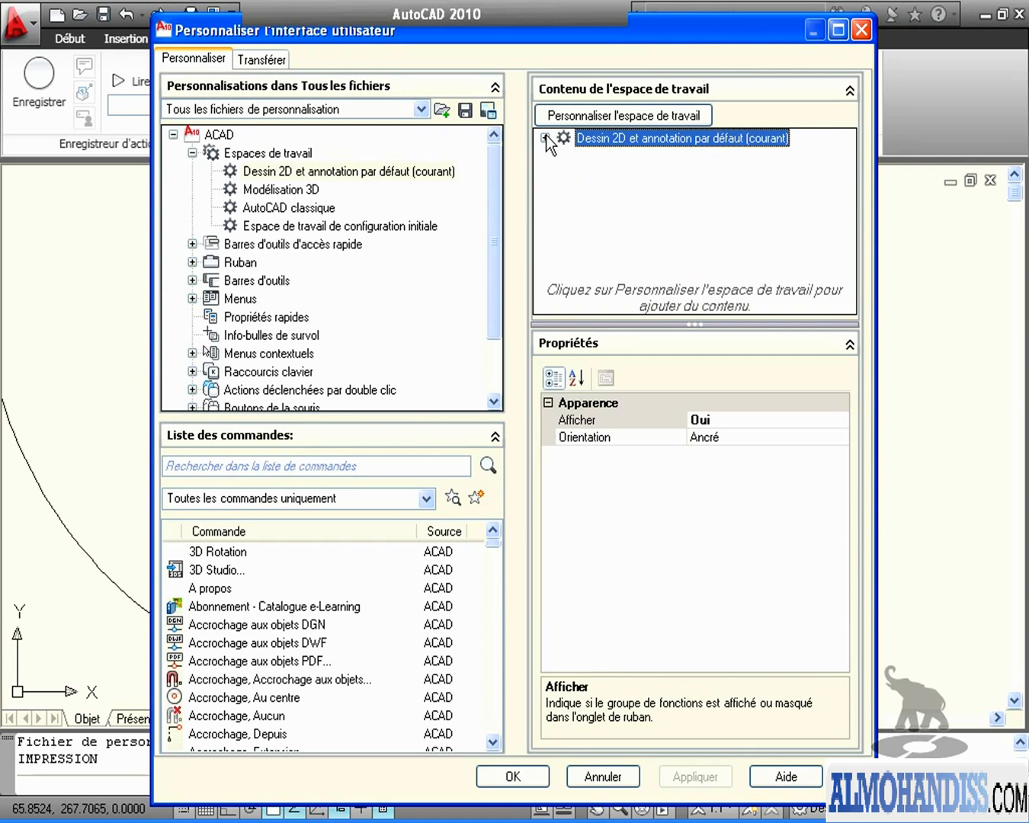
pyautogui.click(272, 153)
pyautogui.rightClick(271, 154)
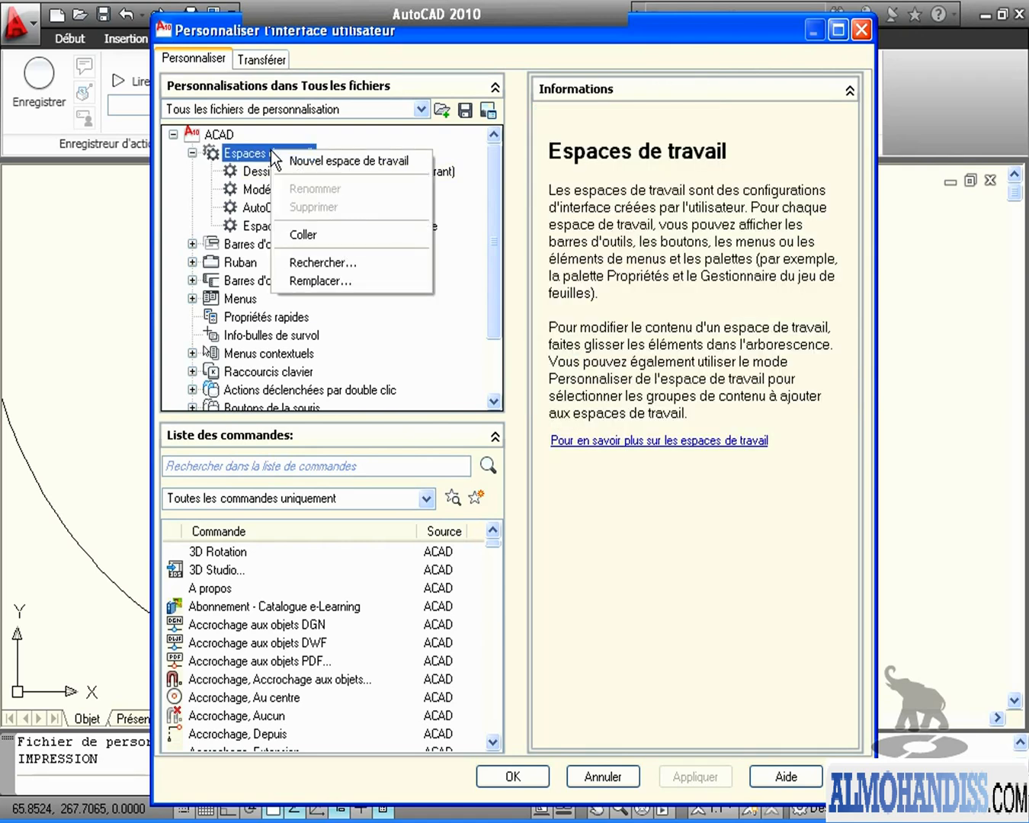
pyautogui.click(361, 161)
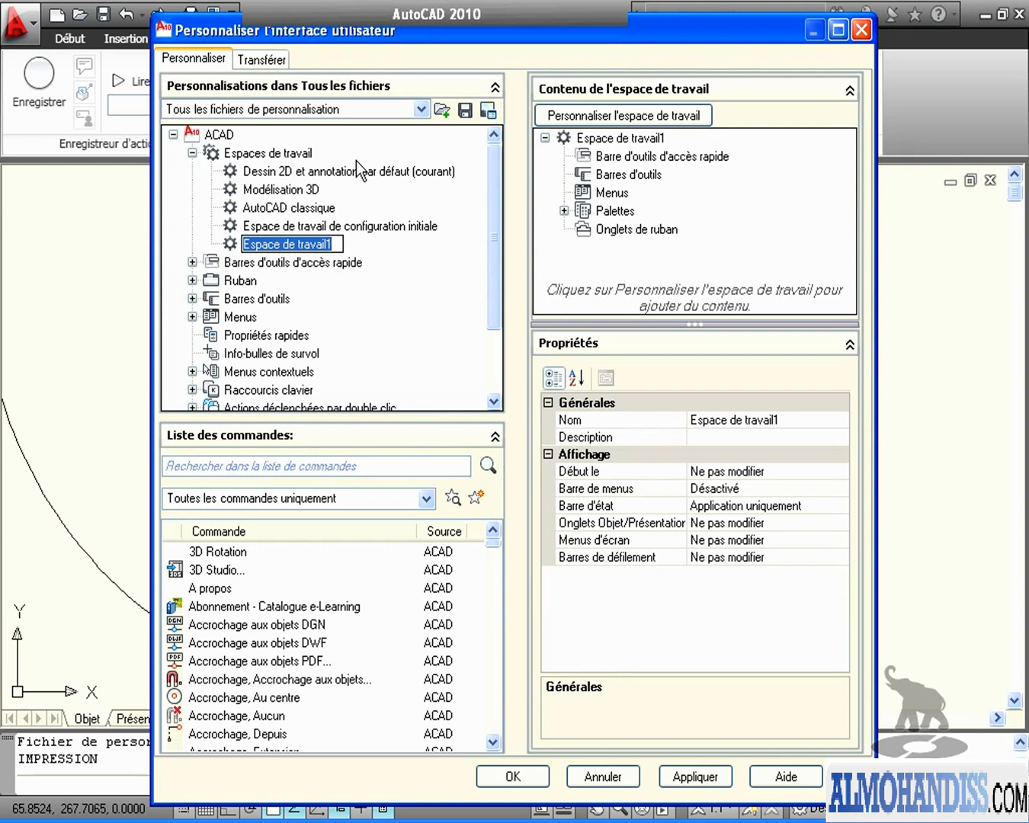
pyautogui.write('format')
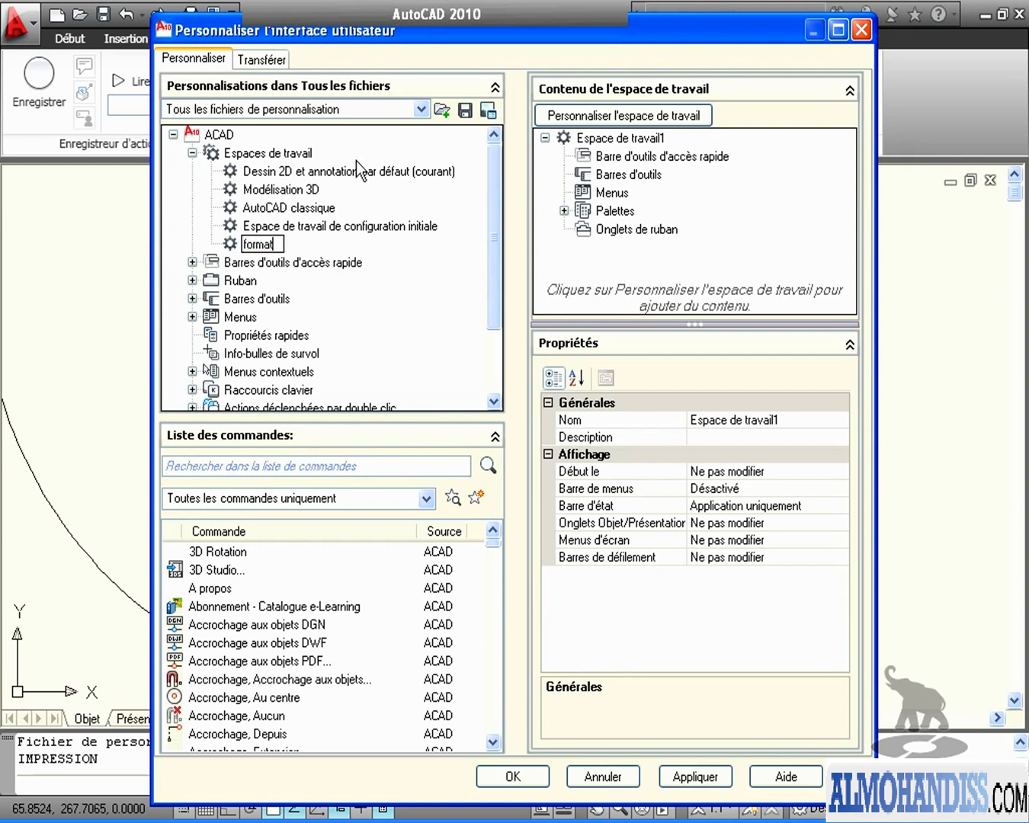
pyautogui.write('ion elephan')
pyautogui.write('m')
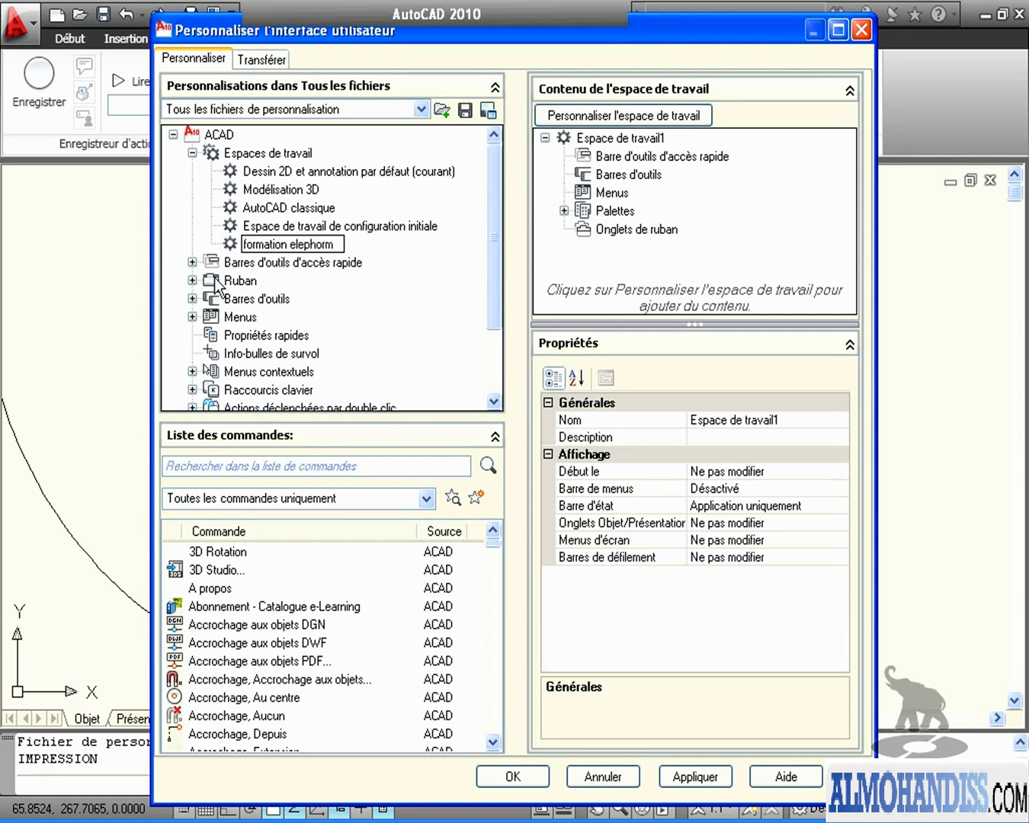
pyautogui.click(230, 247)
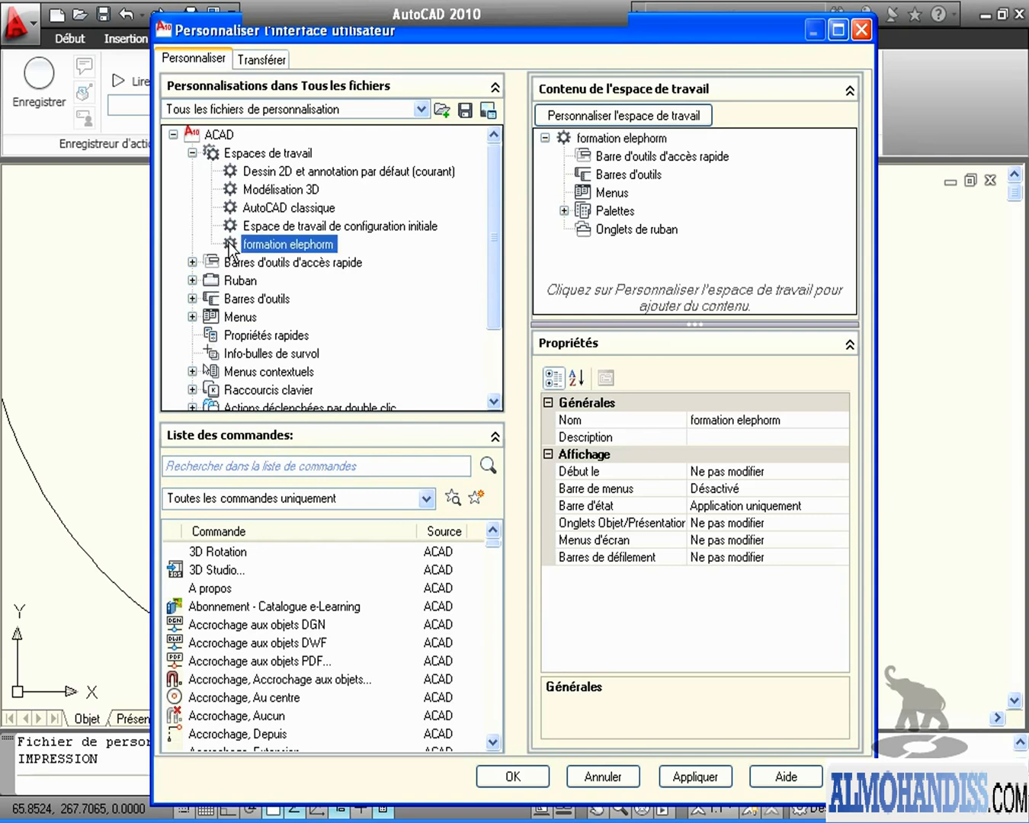
# Step: Check the contents of the formation elephorm workspace, apply the customization and close the interface editor
pyautogui.click(564, 211)
pyautogui.click(562, 135)
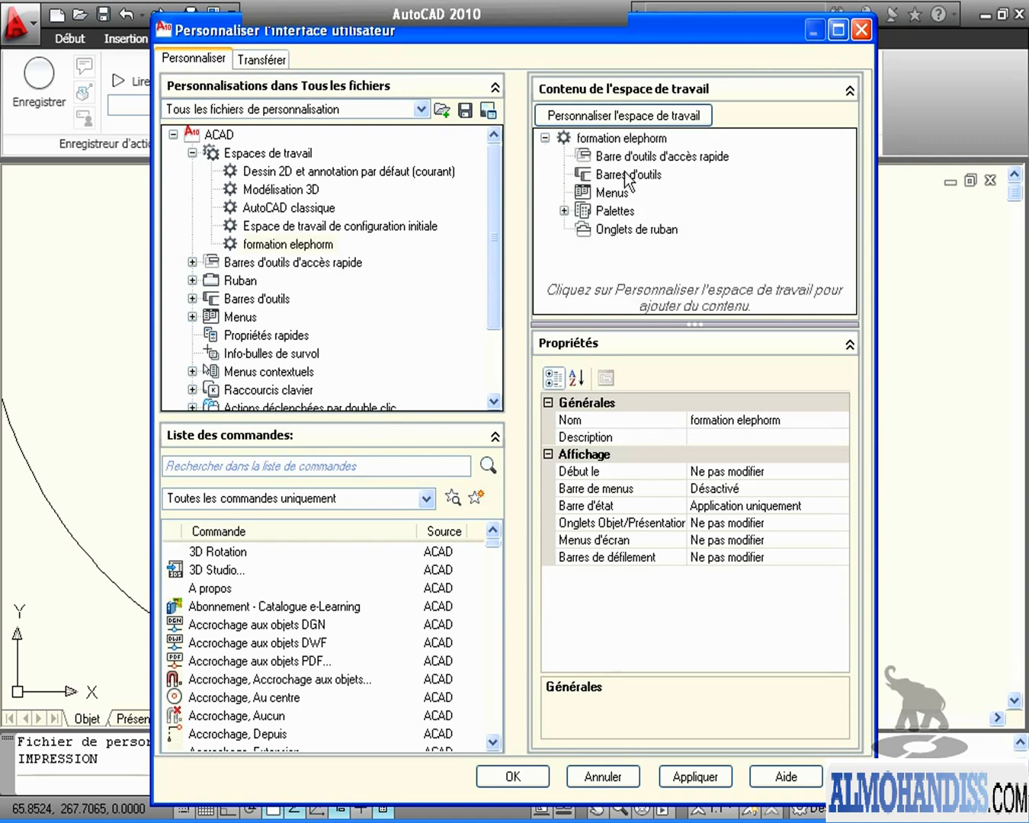
pyautogui.click(657, 162)
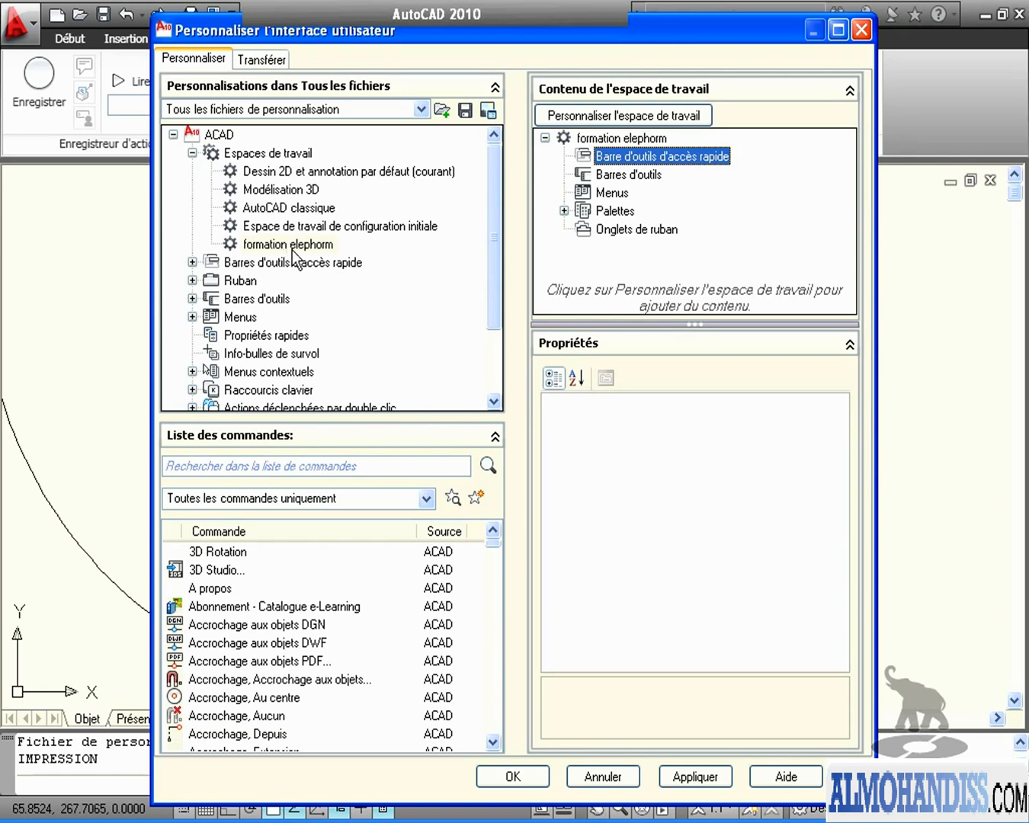
pyautogui.click(291, 244)
pyautogui.click(696, 777)
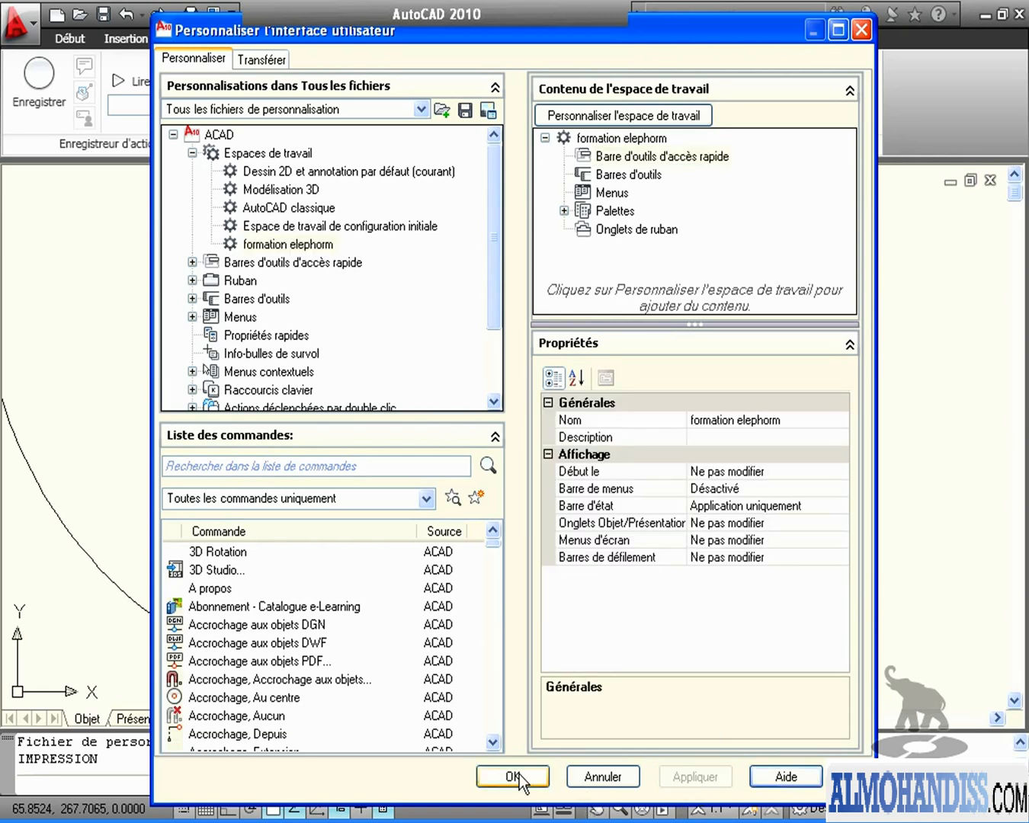
pyautogui.click(517, 776)
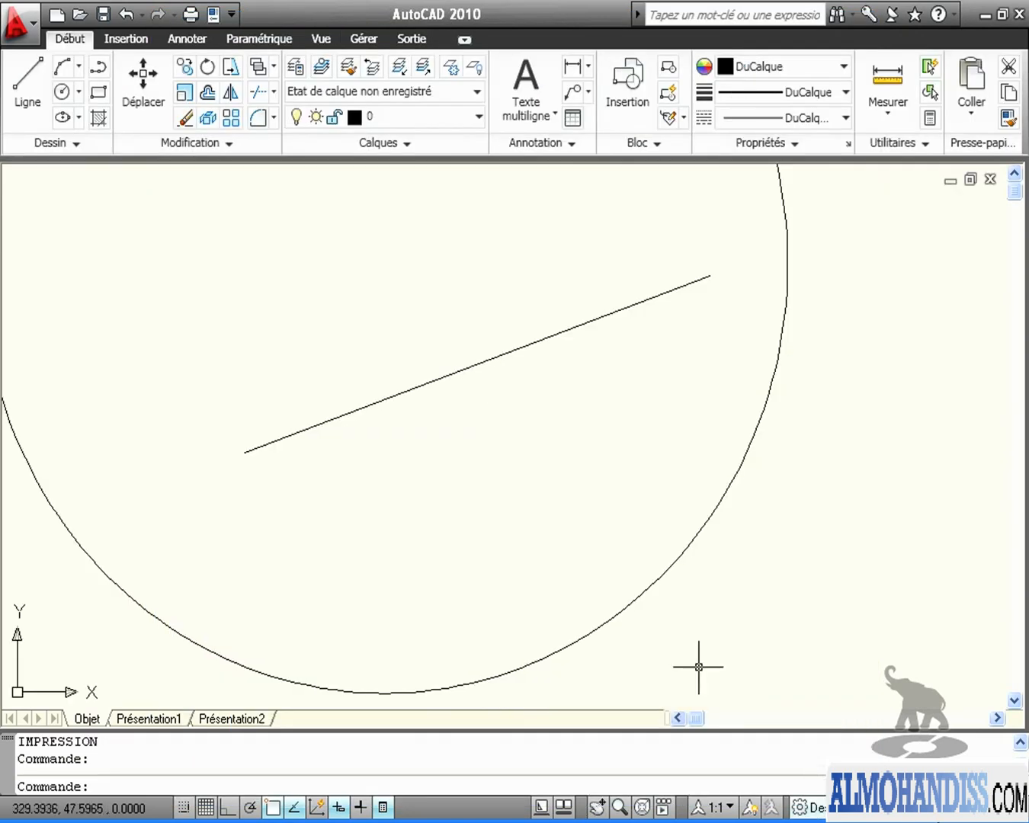
# Step: Switch to the formation elephorm workspace and return to Dessin 2D et annotation
pyautogui.click(800, 807)
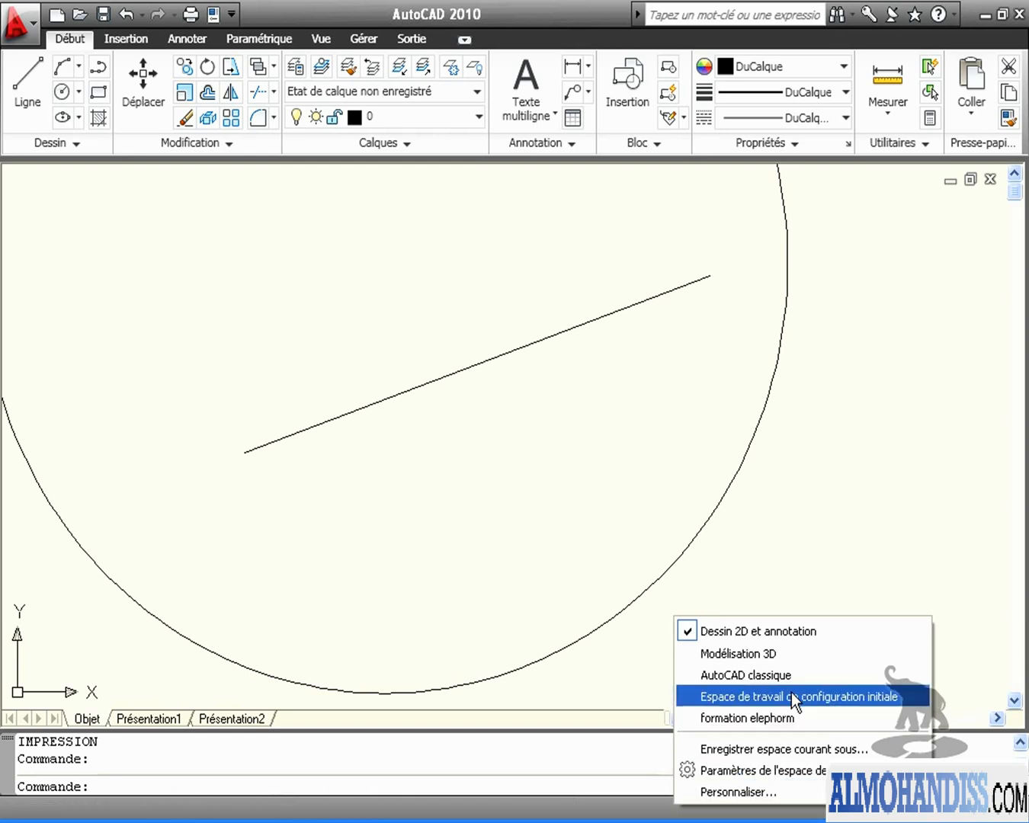
pyautogui.click(791, 718)
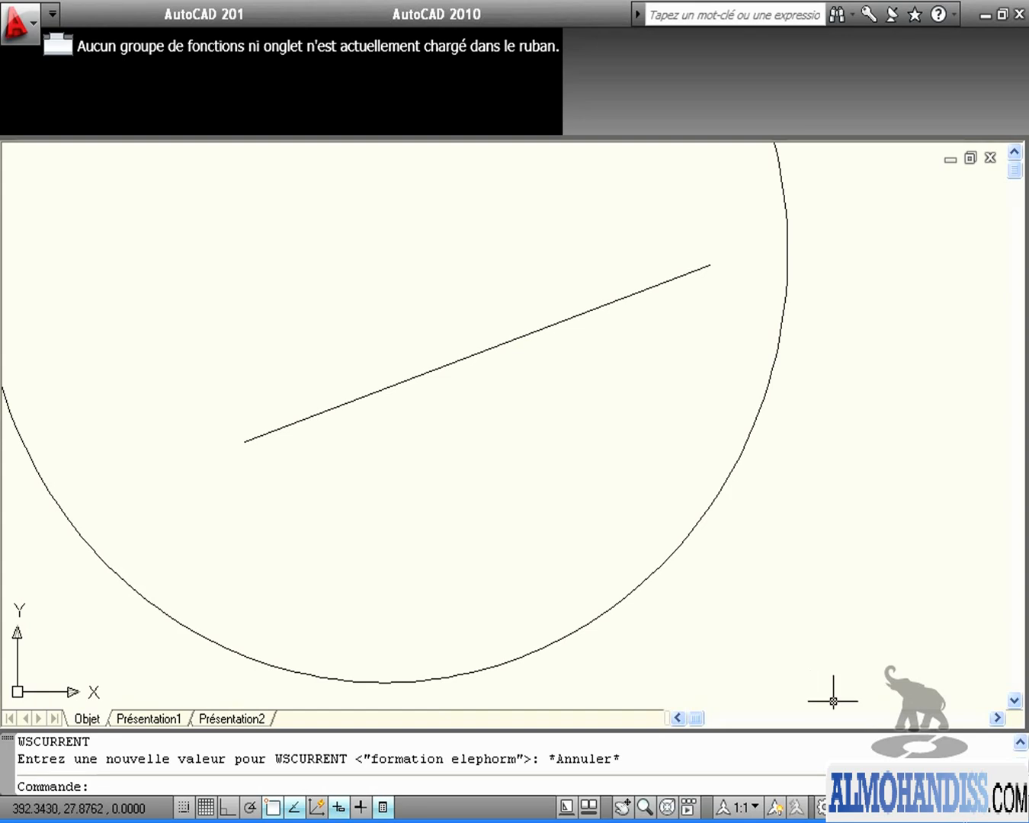
pyautogui.click(820, 807)
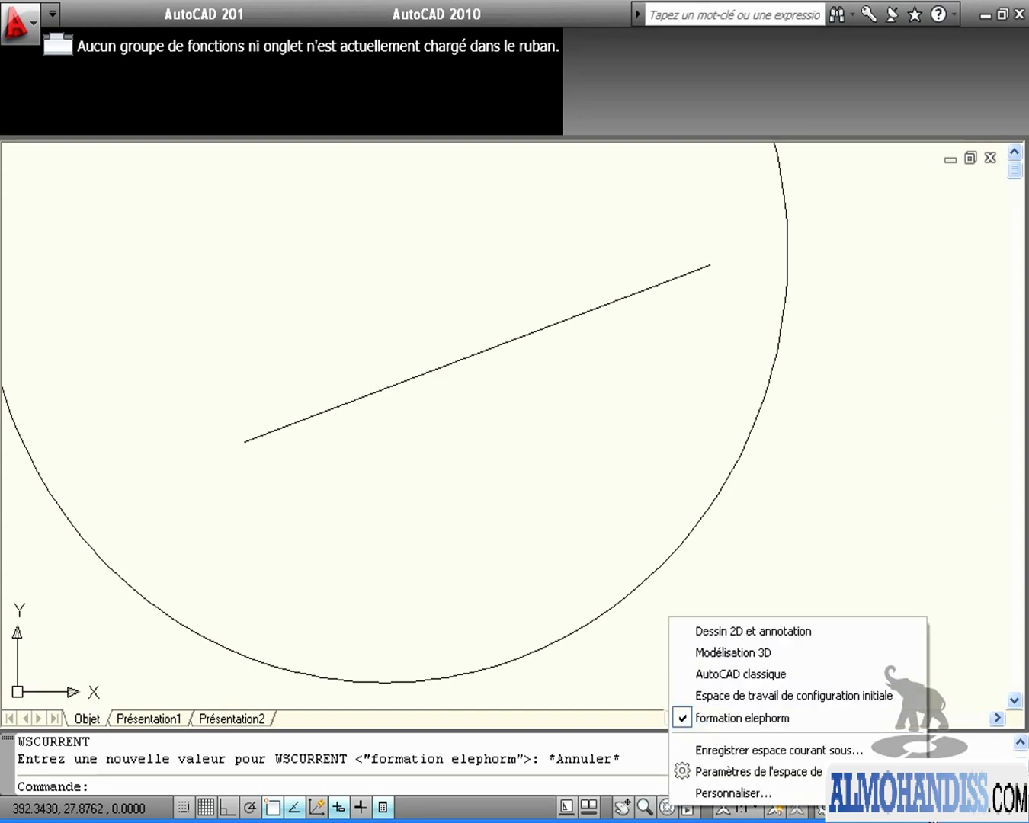
pyautogui.click(794, 632)
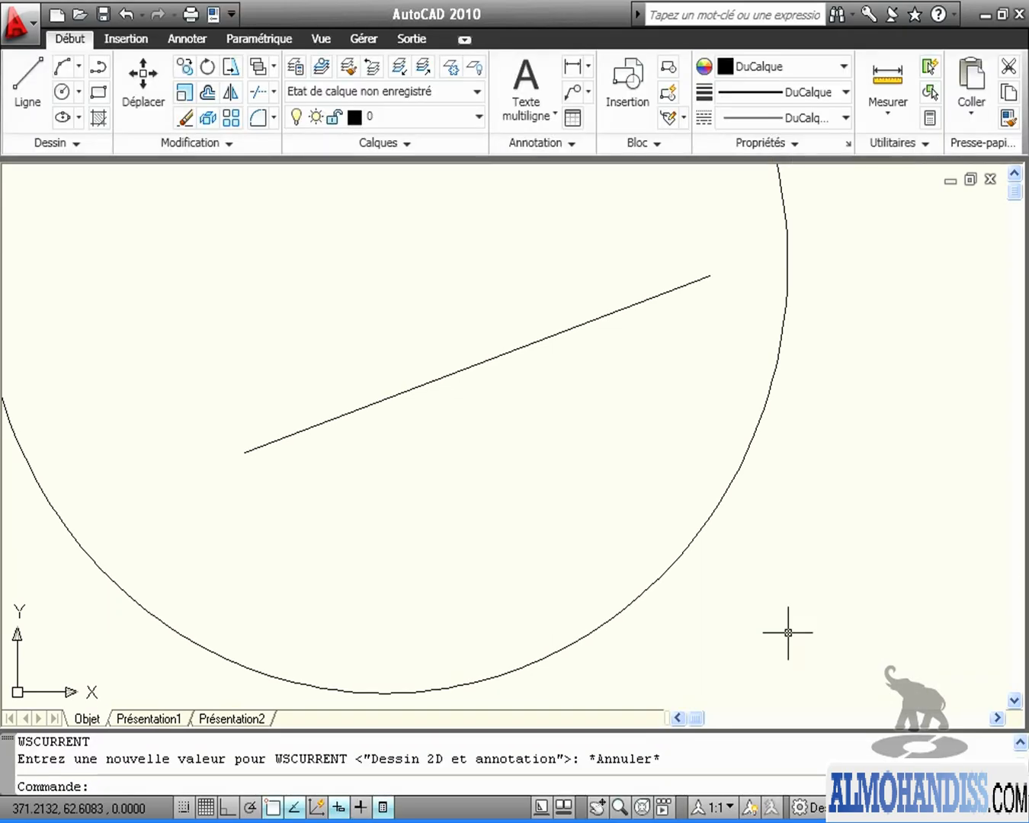
# Step: Add the Début - 2D ribbon tab to the formation elephorm workspace in the interface customization, apply it, and make that workspace current
pyautogui.click(357, 39)
pyautogui.click(286, 108)
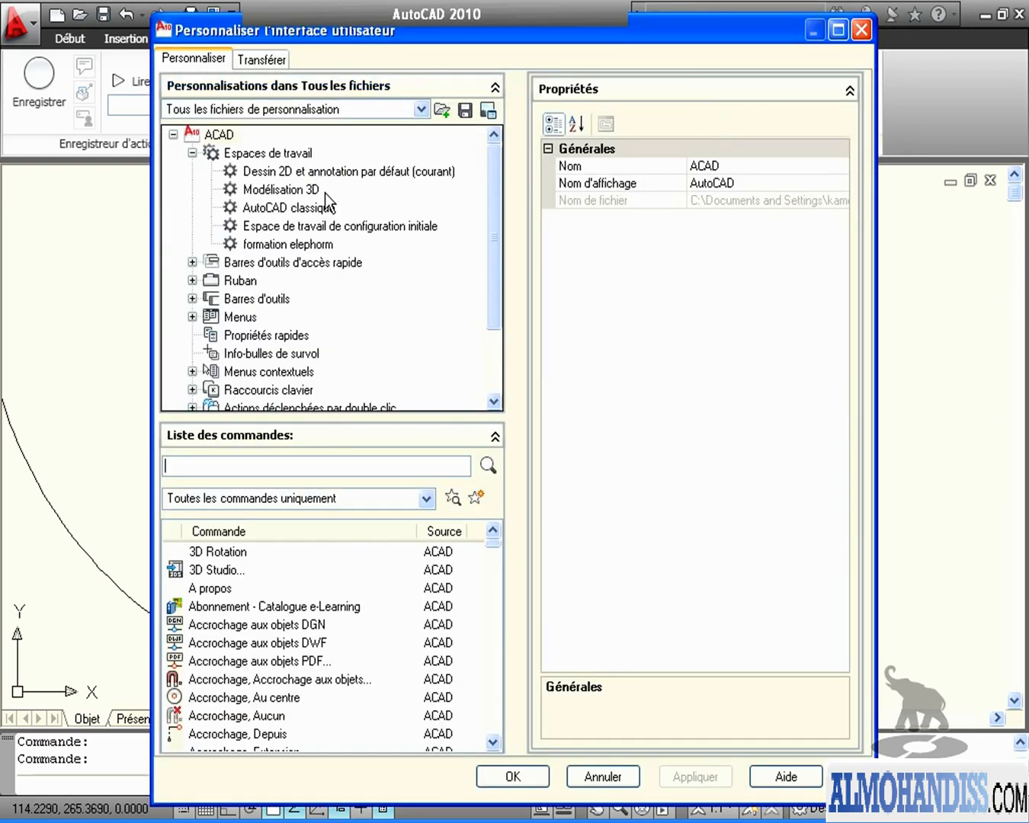
pyautogui.click(312, 244)
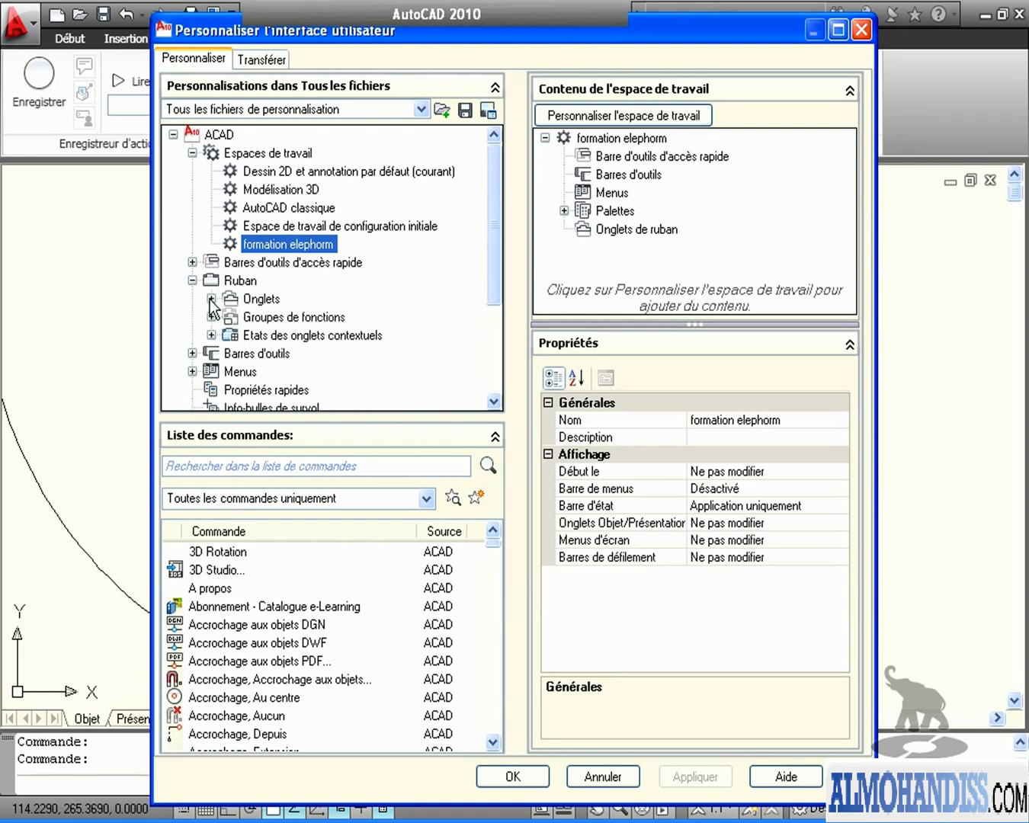
pyautogui.click(212, 299)
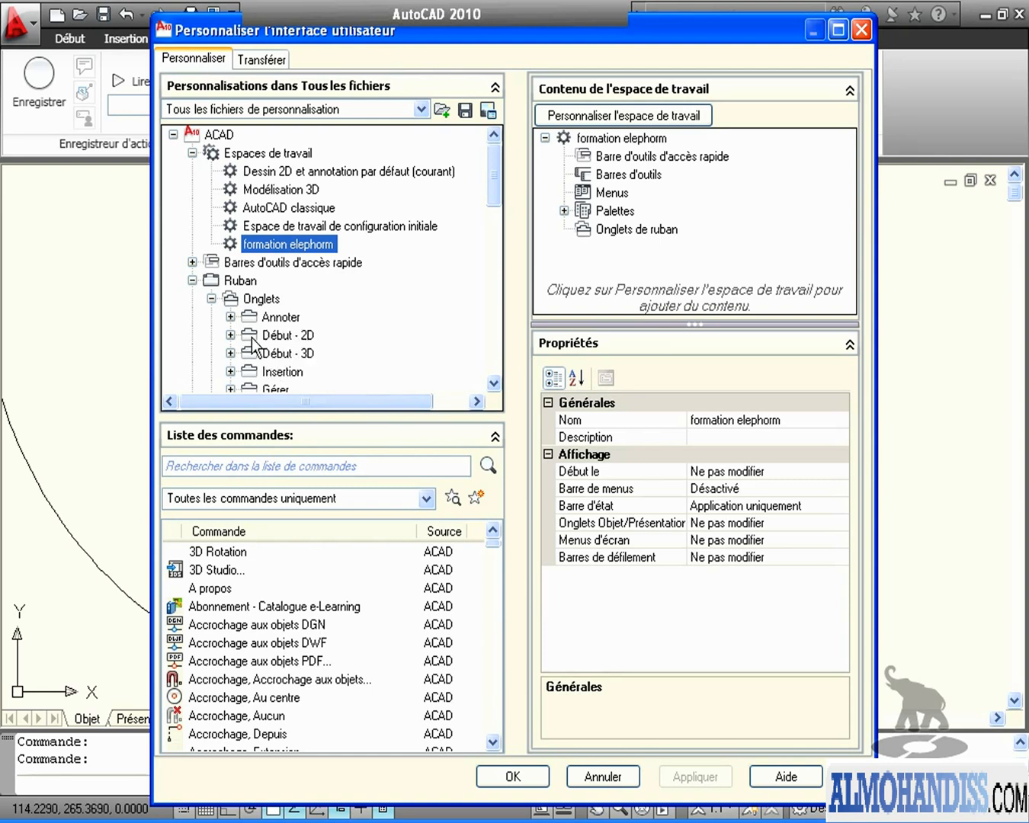
pyautogui.moveTo(253, 345)
pyautogui.mouseDown()
pyautogui.moveTo(287, 346)
pyautogui.moveTo(579, 268)
pyautogui.moveTo(616, 231)
pyautogui.mouseUp()
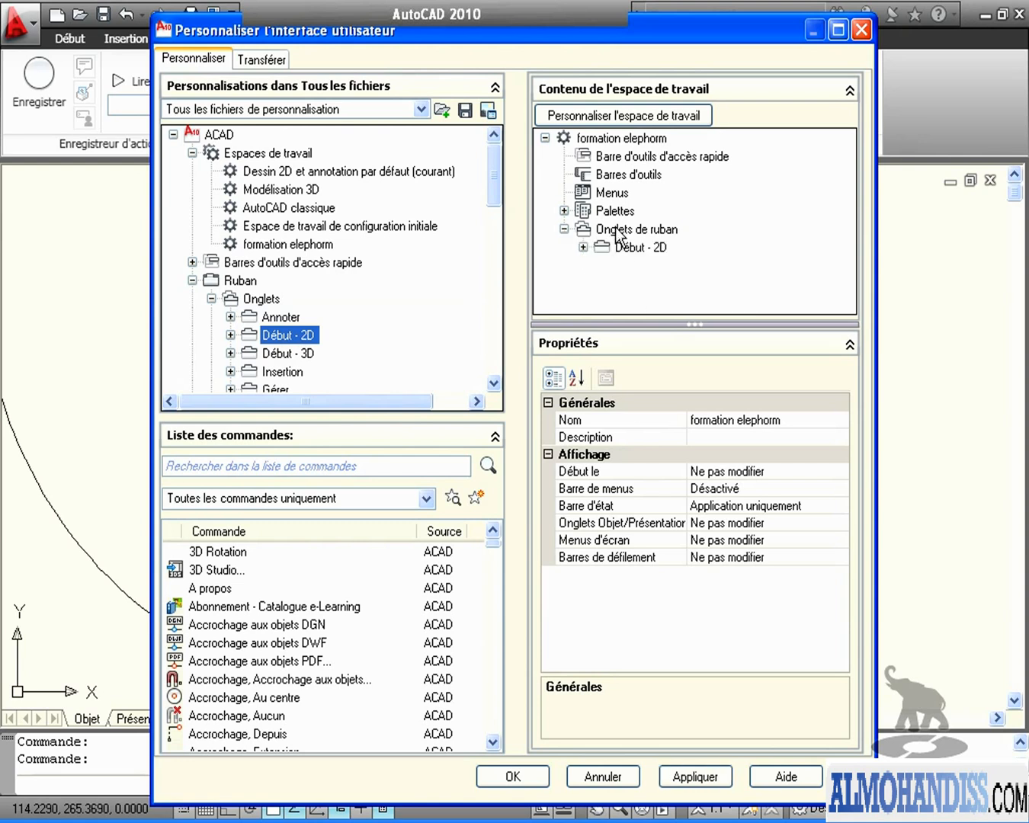
pyautogui.click(693, 777)
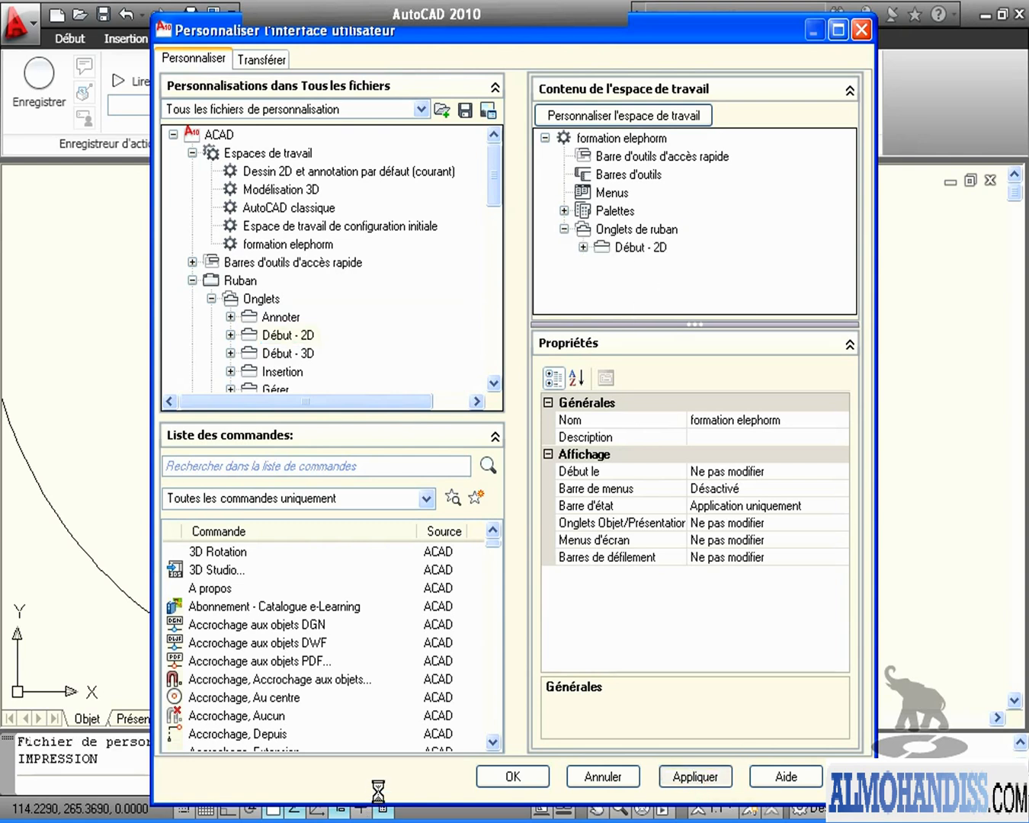
pyautogui.click(504, 779)
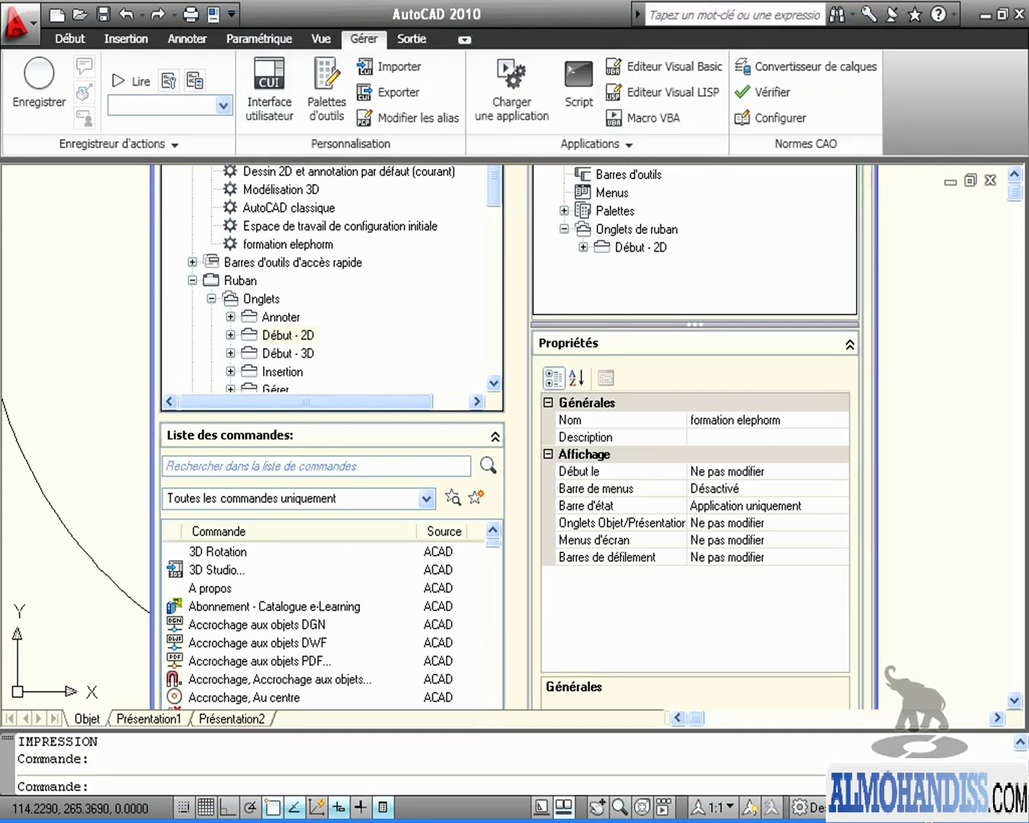
pyautogui.click(928, 809)
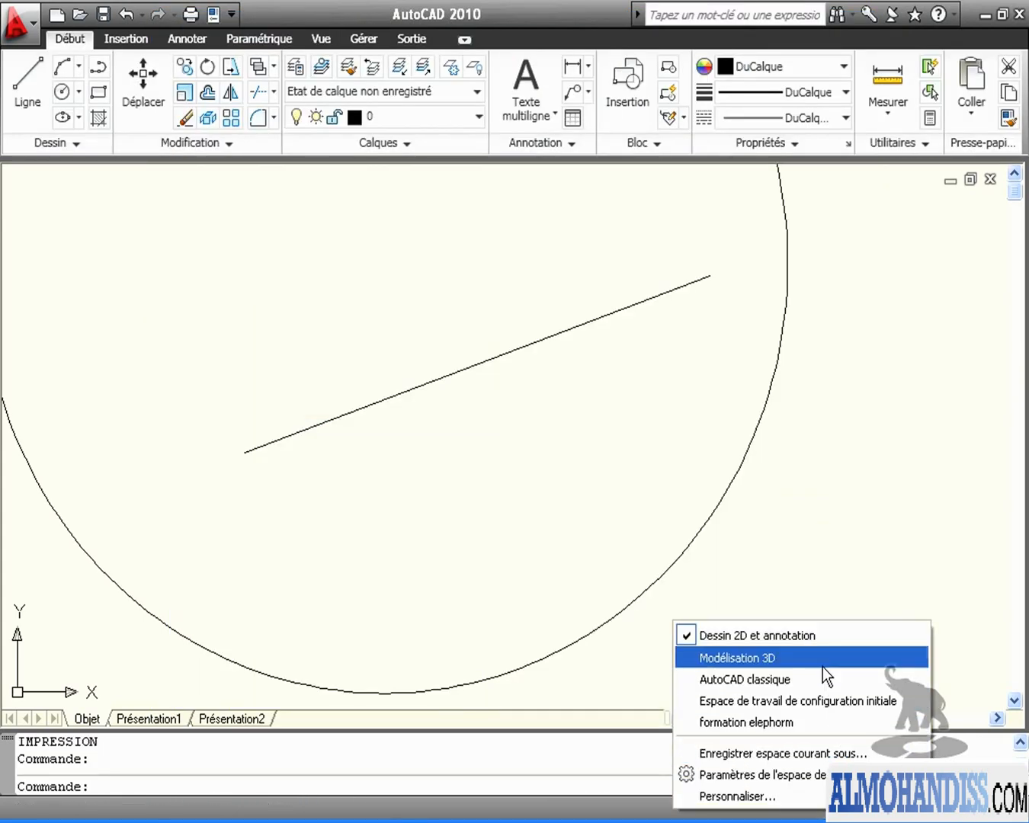
pyautogui.click(808, 722)
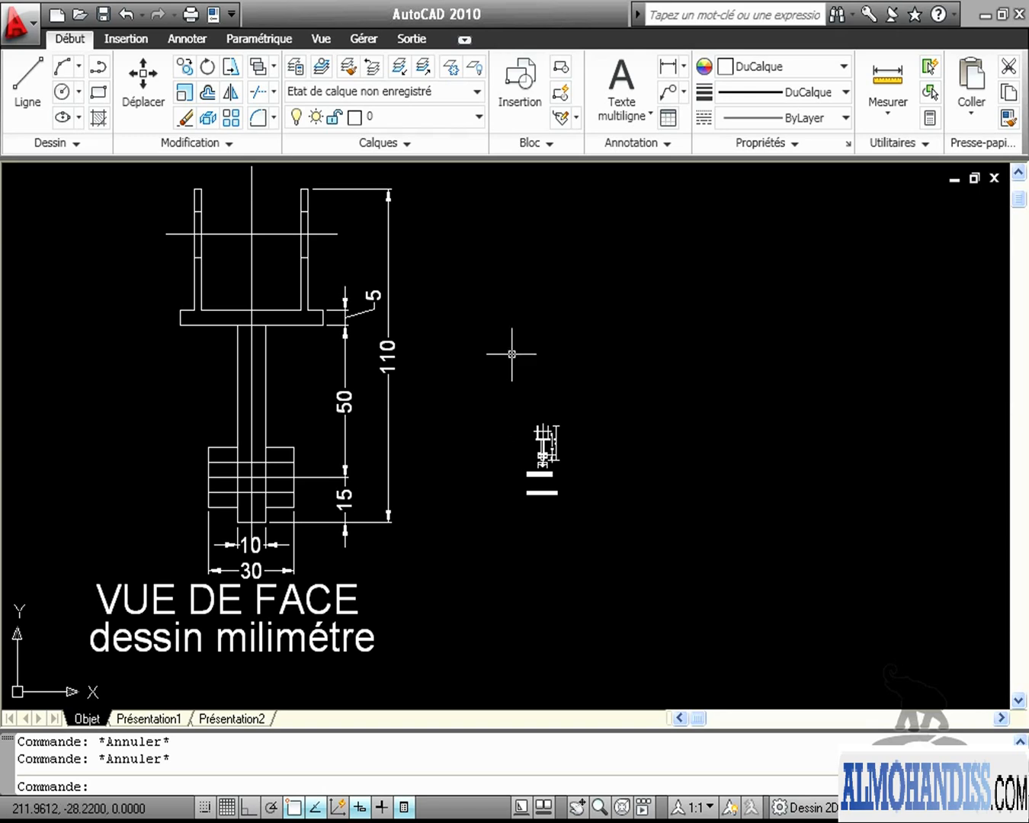
# Step: Compare the dimensions of the front view drawn in millimetres with those of the small front view drawn in centimetres
pyautogui.moveTo(383, 412)
pyautogui.mouseDown(button='middle')
pyautogui.moveTo(485, 457)
pyautogui.moveTo(489, 402)
pyautogui.mouseUp(button='middle')
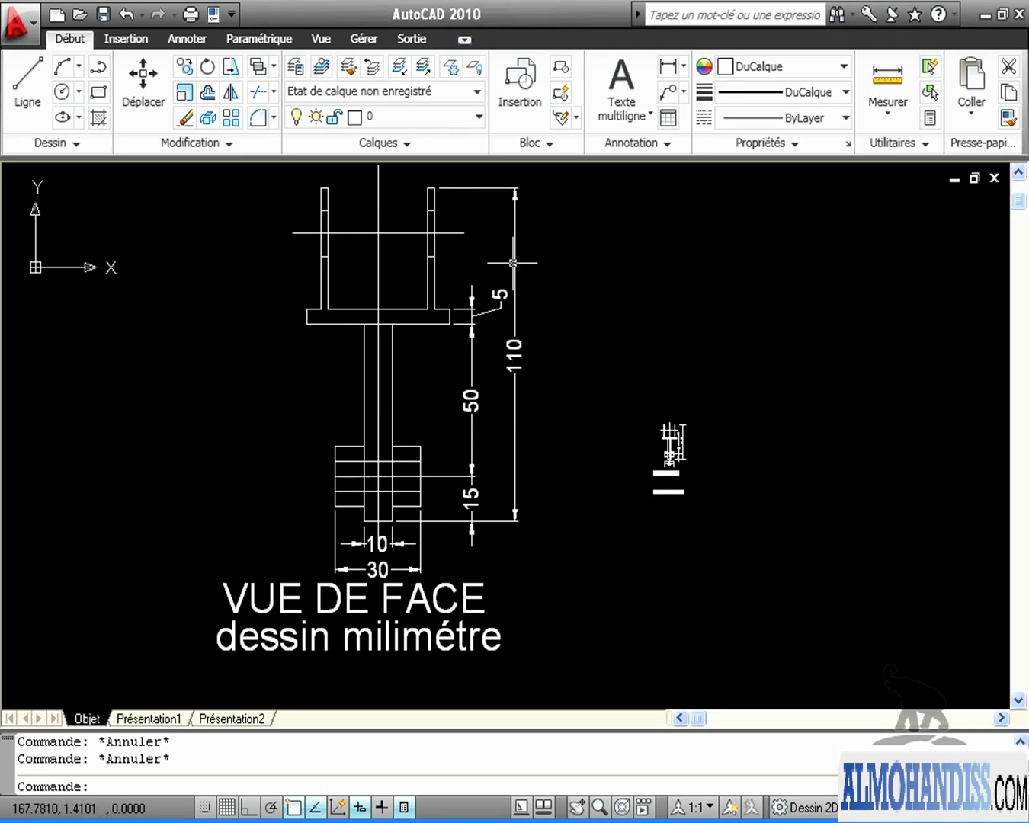
pyautogui.scroll(8, 686, 462)
pyautogui.scroll(3, 644, 461)
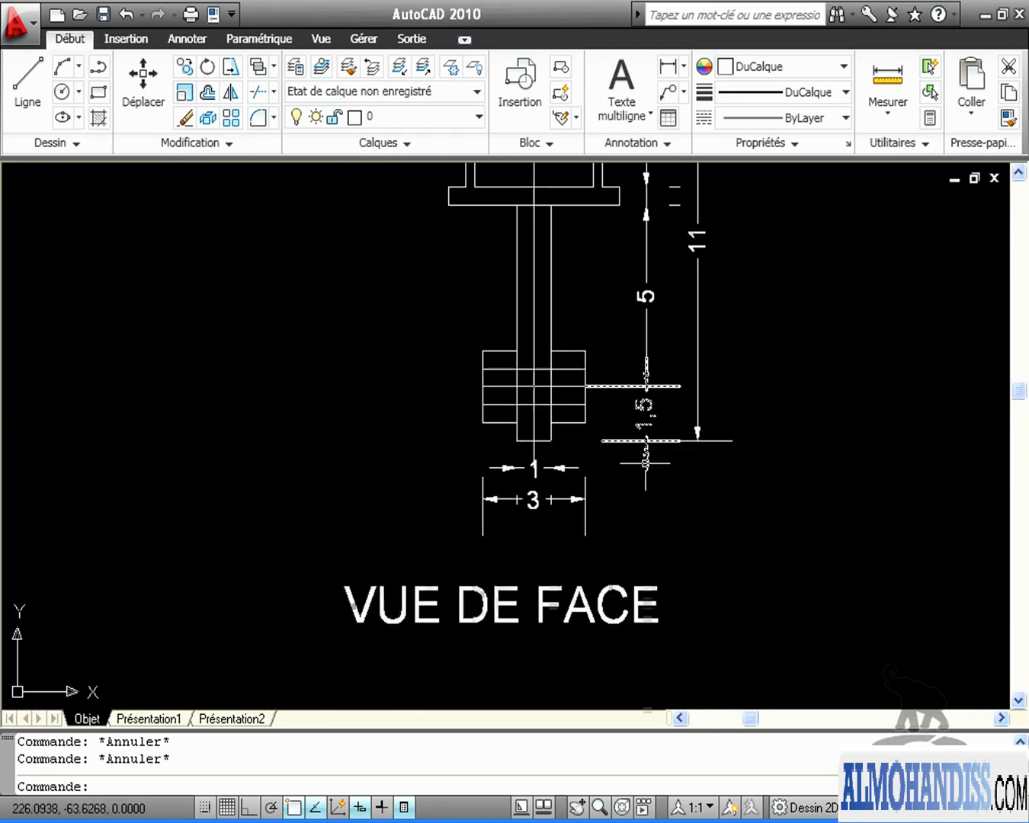
pyautogui.moveTo(590, 460)
pyautogui.mouseDown(button='middle')
pyautogui.moveTo(568, 552)
pyautogui.moveTo(527, 591)
pyautogui.mouseUp(button='middle')
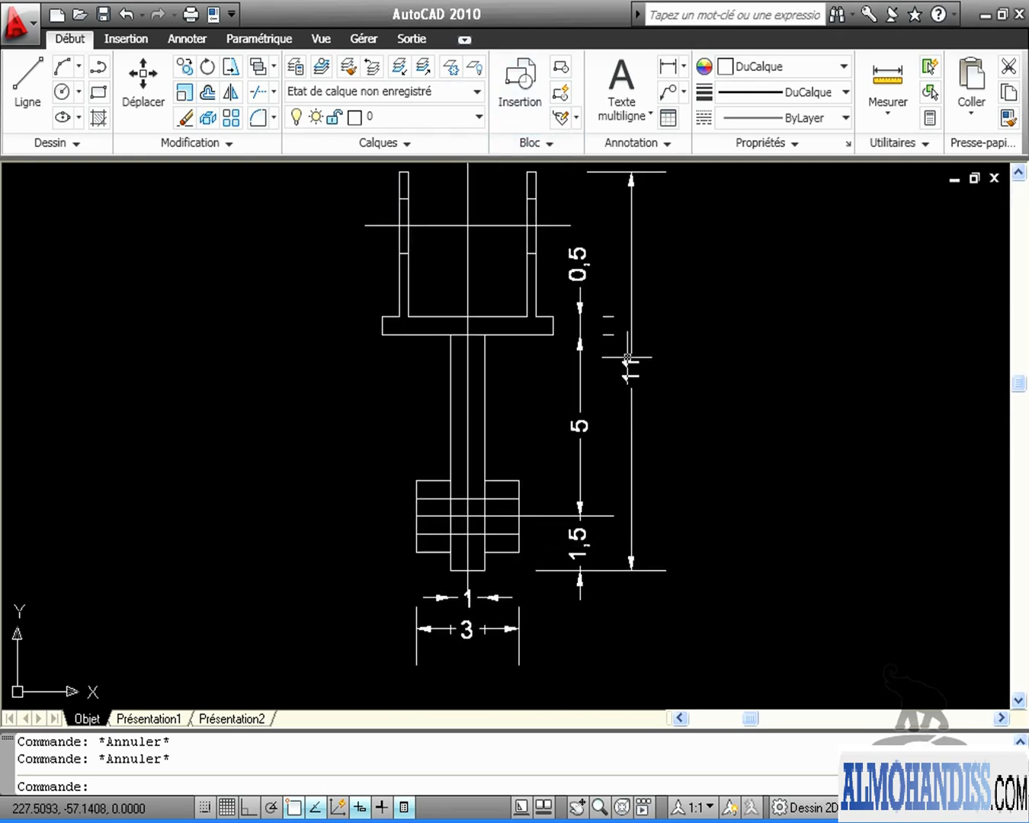
pyautogui.scroll(-6, 583, 580)
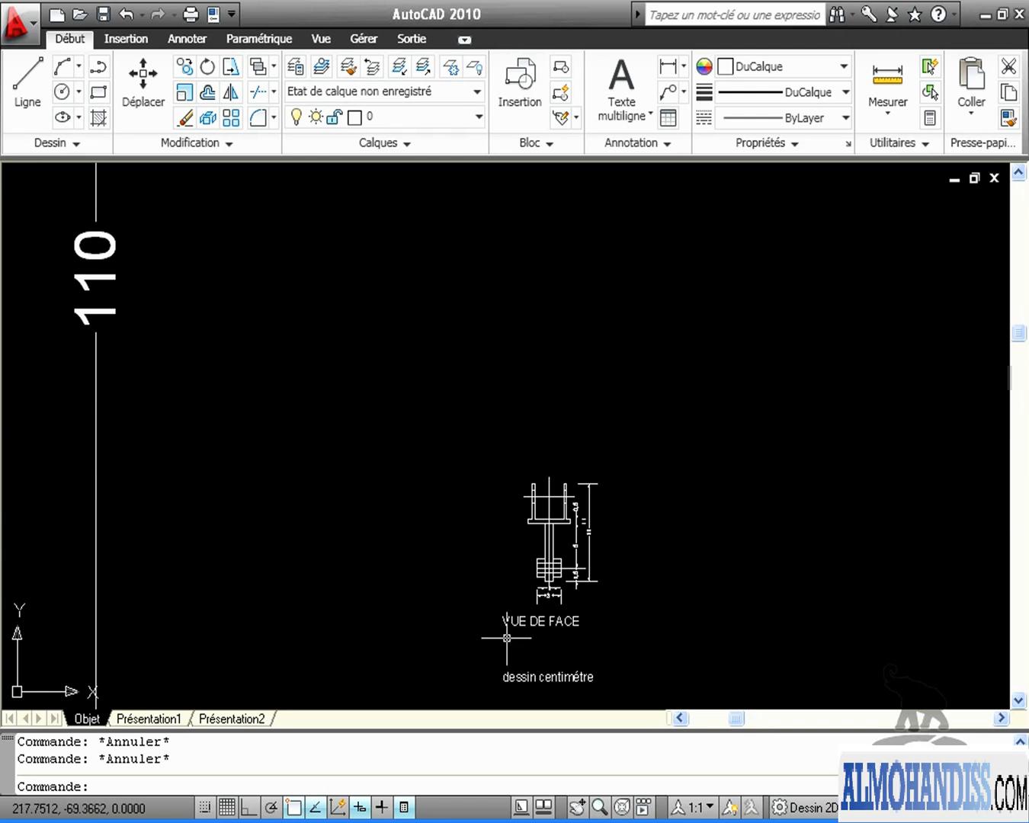
pyautogui.scroll(-4, 631, 608)
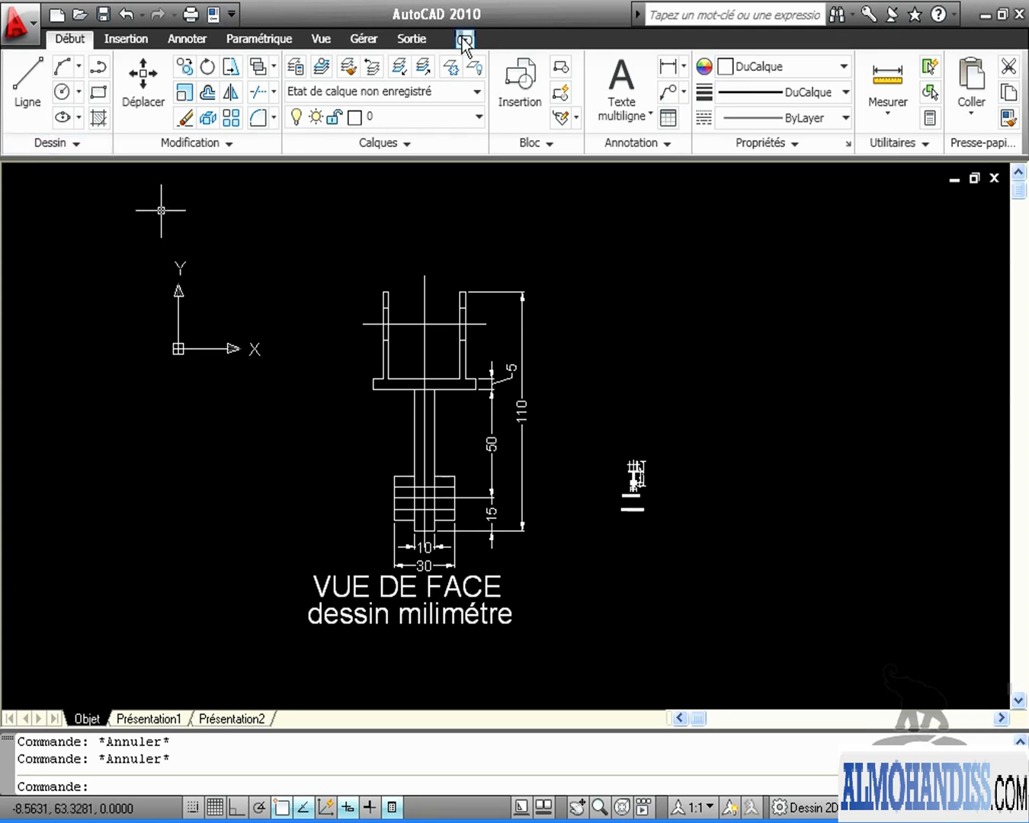
# Step: Start plotting the model, choose the Brother HL-1440 series network printer, and centre the plot on the paper
pyautogui.click(418, 39)
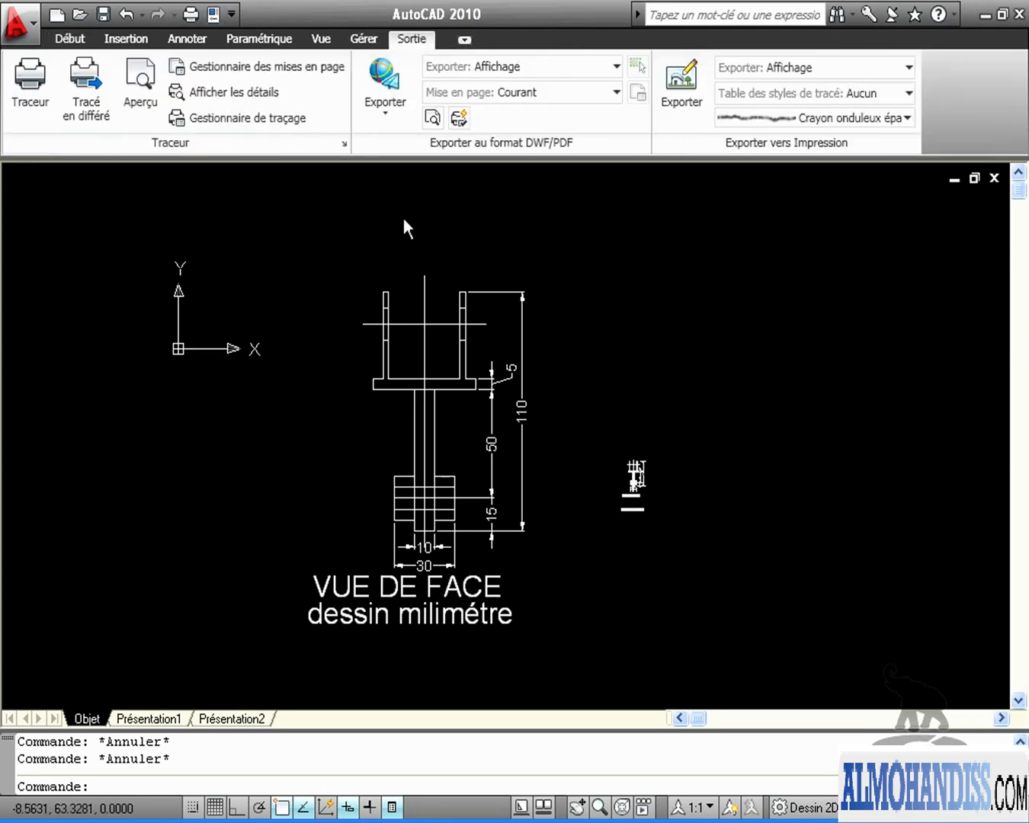
pyautogui.click(30, 77)
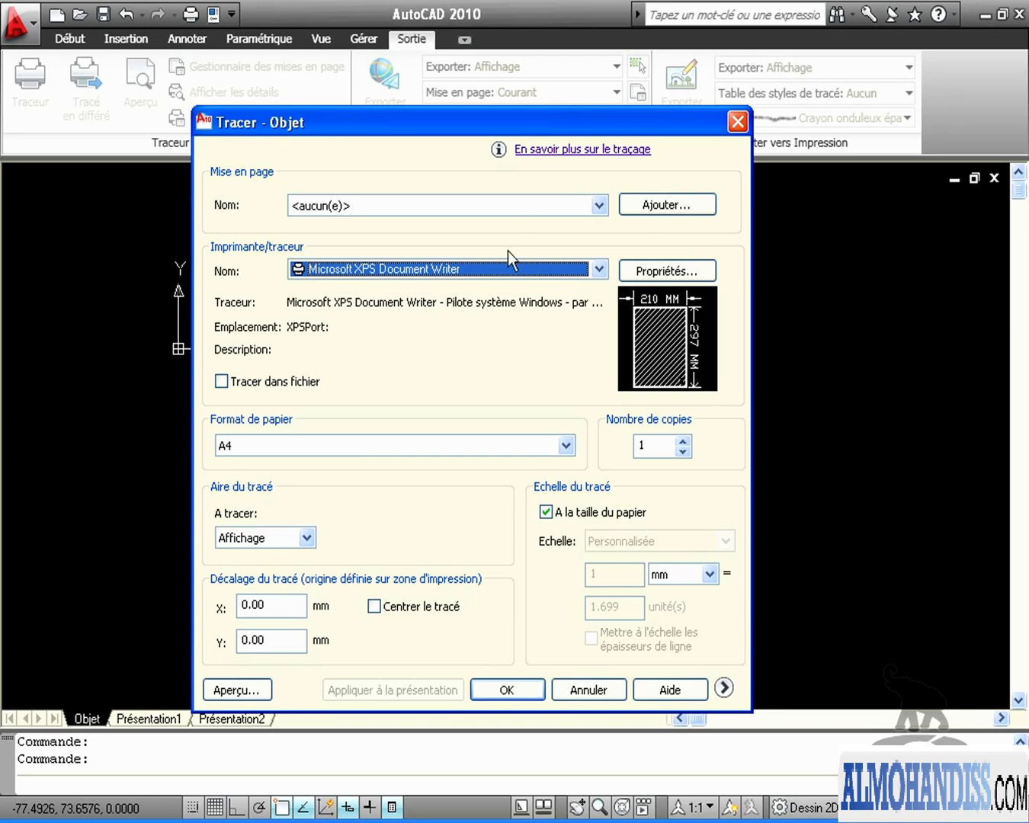
pyautogui.click(561, 268)
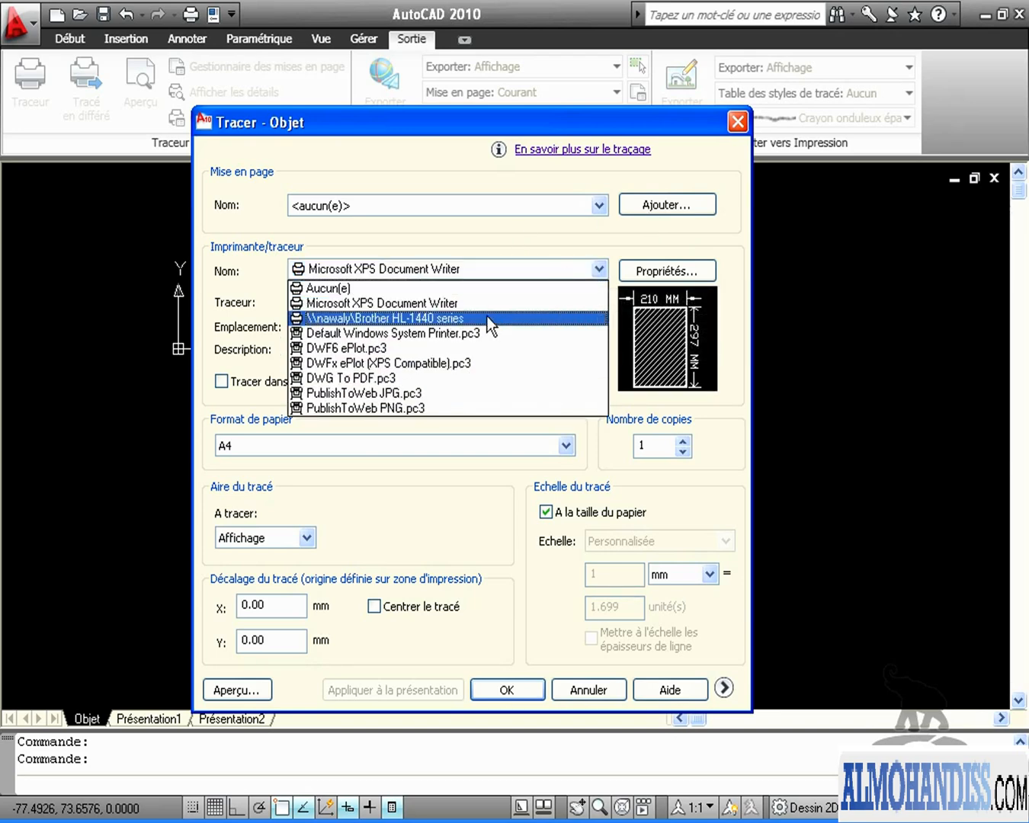
pyautogui.click(487, 317)
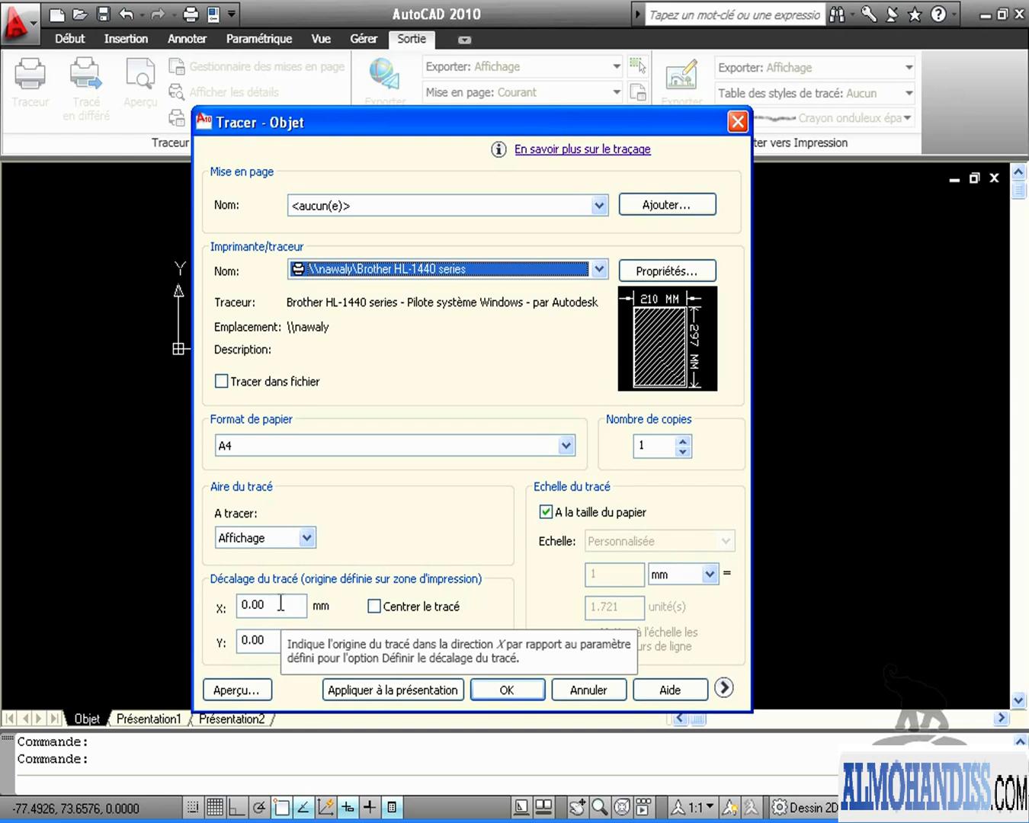
pyautogui.click(375, 608)
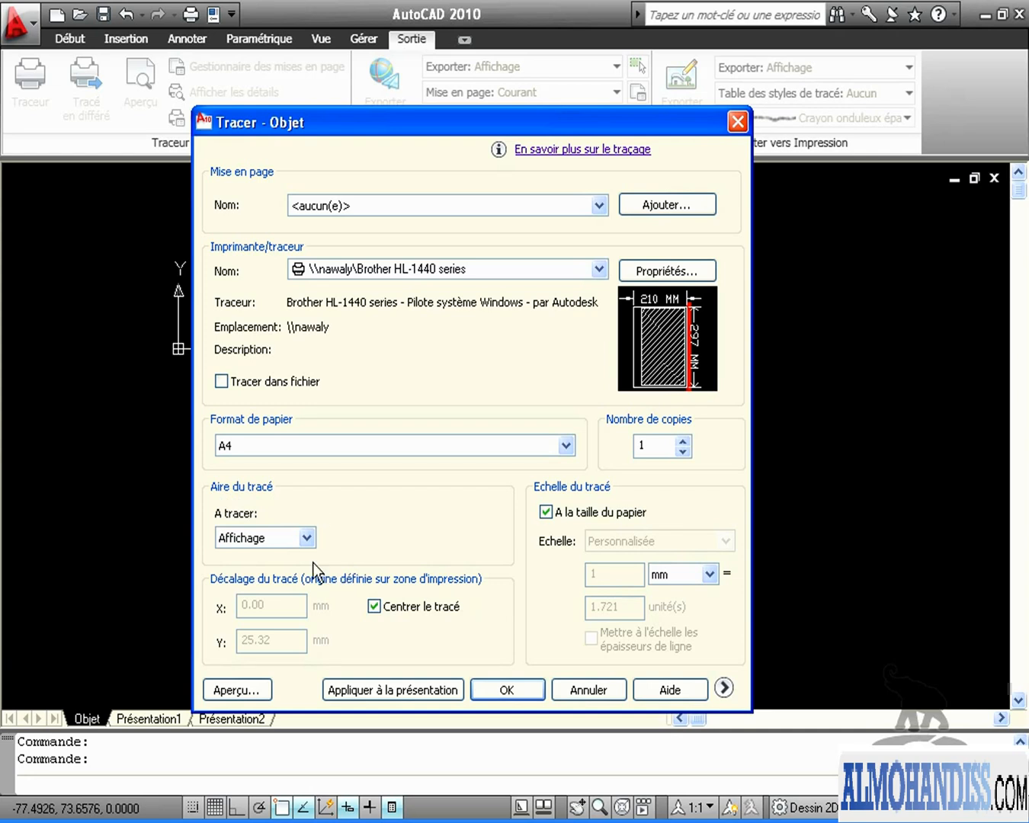
# Step: Set the plot area to Fenêtre with a window enclosing the millimetre front view and its title
pyautogui.click(306, 538)
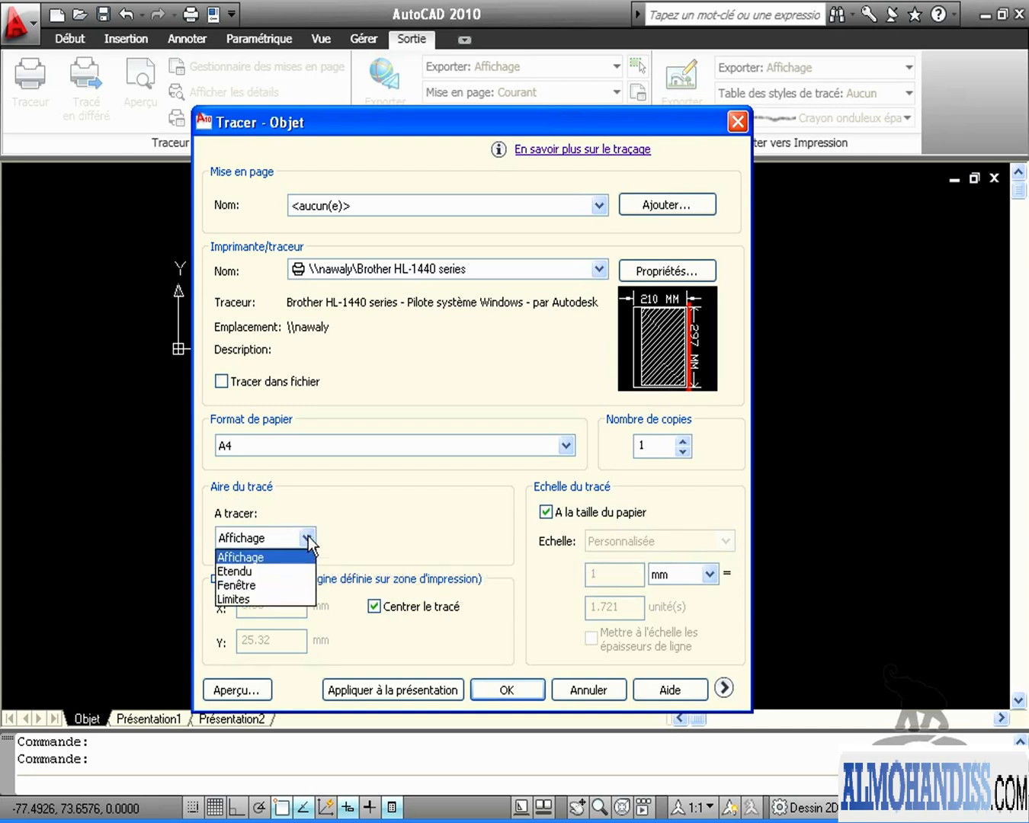
pyautogui.click(244, 585)
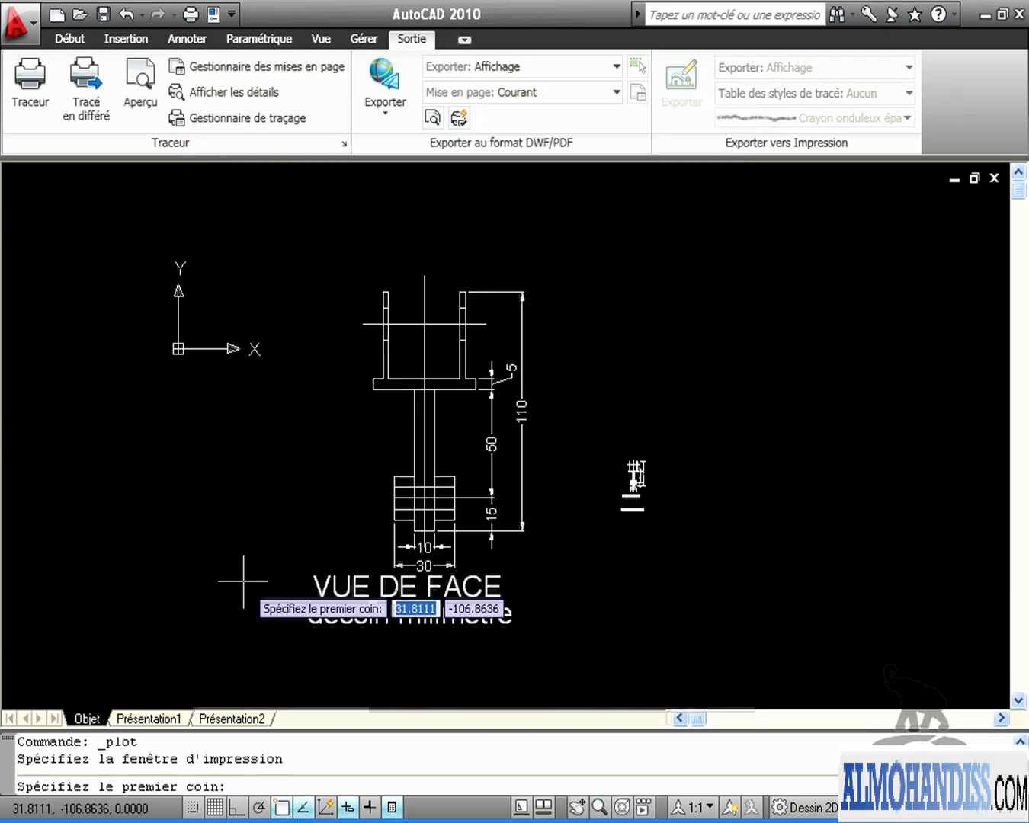
pyautogui.click(256, 224)
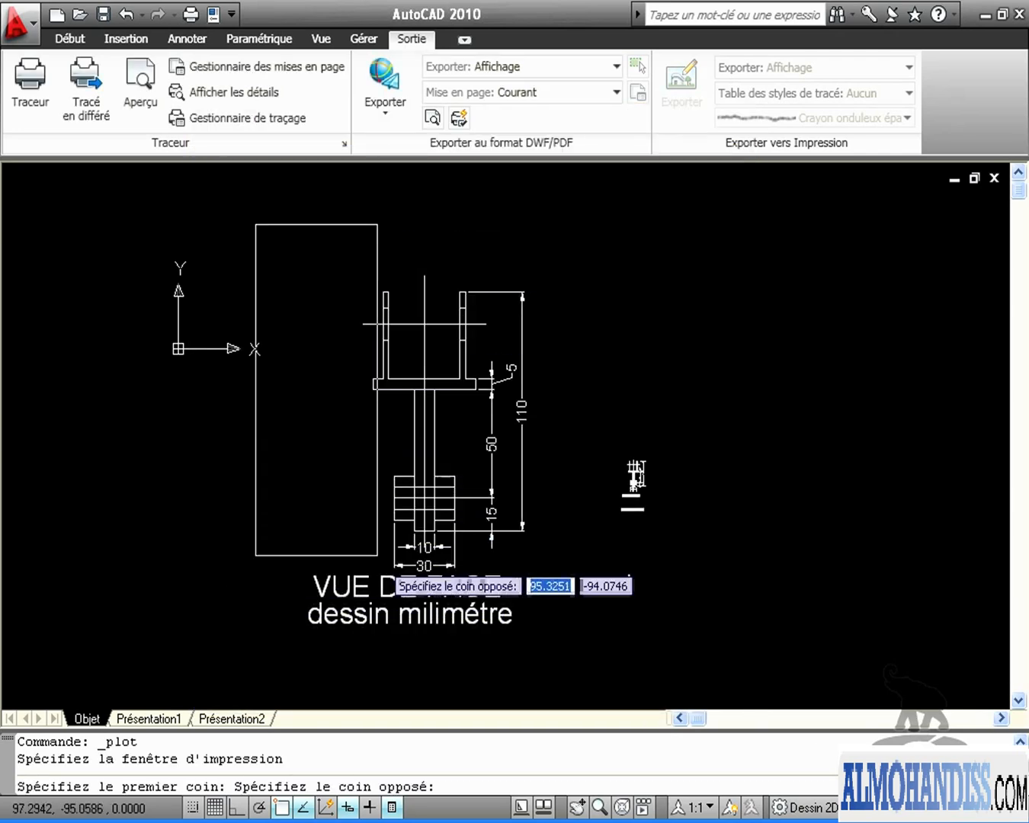
pyautogui.click(568, 653)
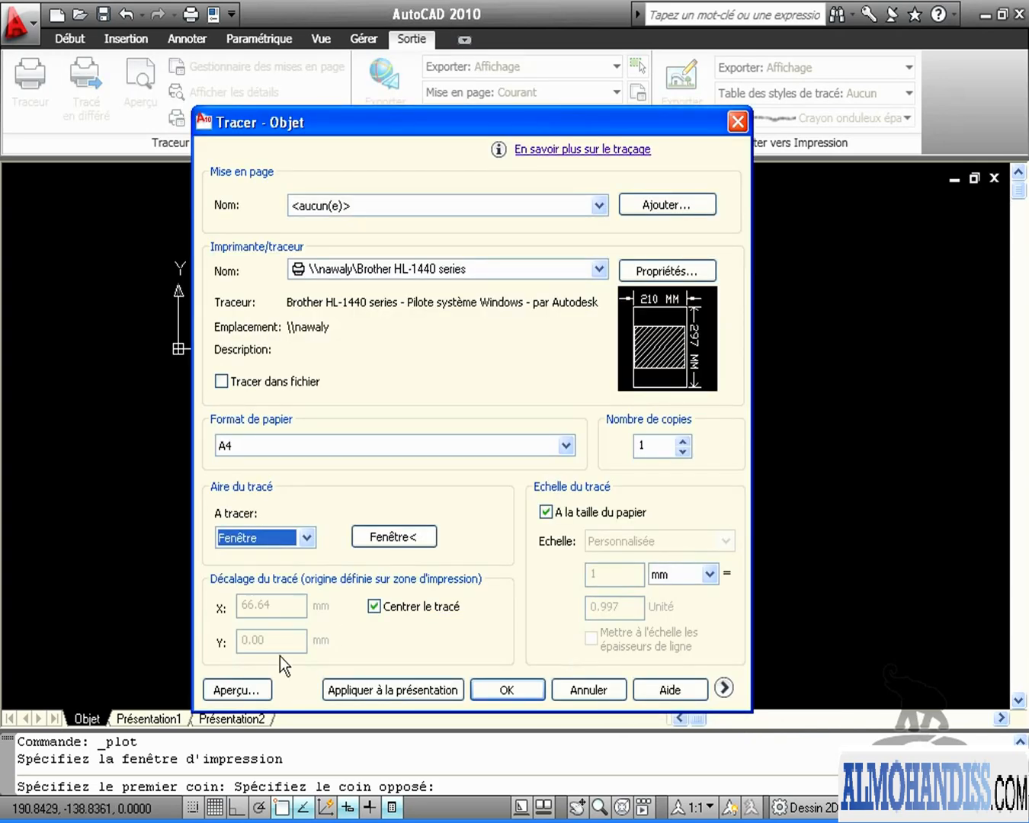
# Step: Preview the windowed plot of the millimetre front view fitted to the A4 paper, and return to the plot settings
pyautogui.click(257, 688)
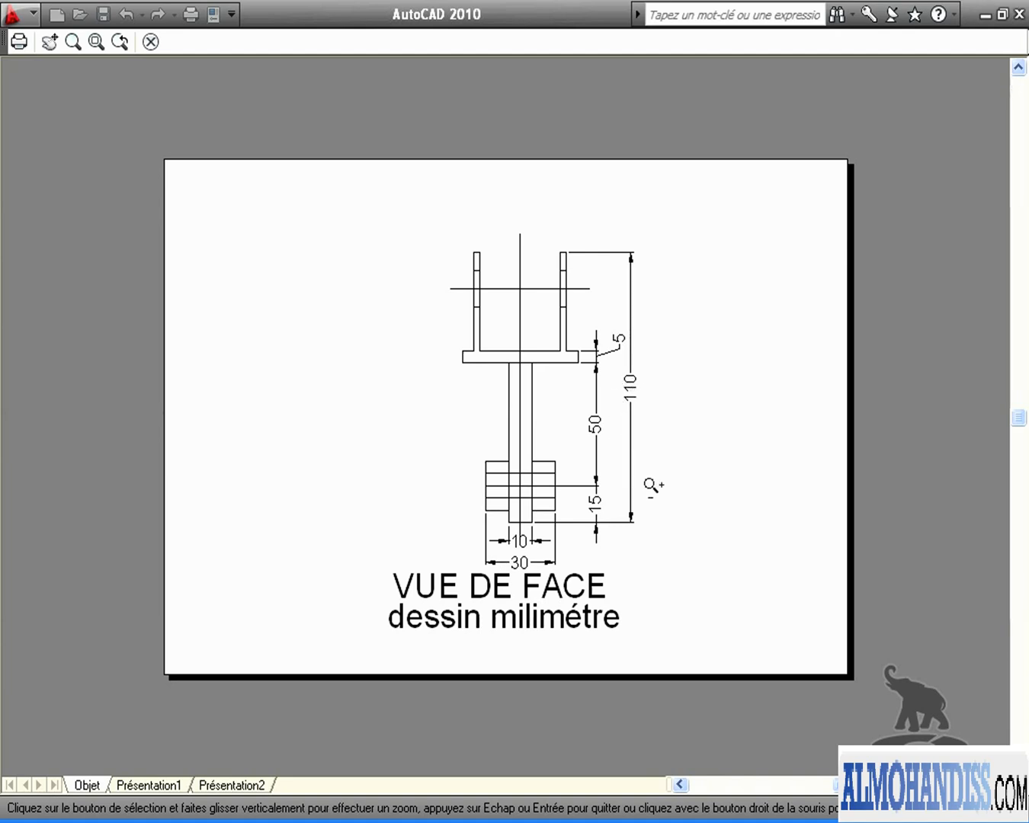
pyautogui.rightClick(645, 493)
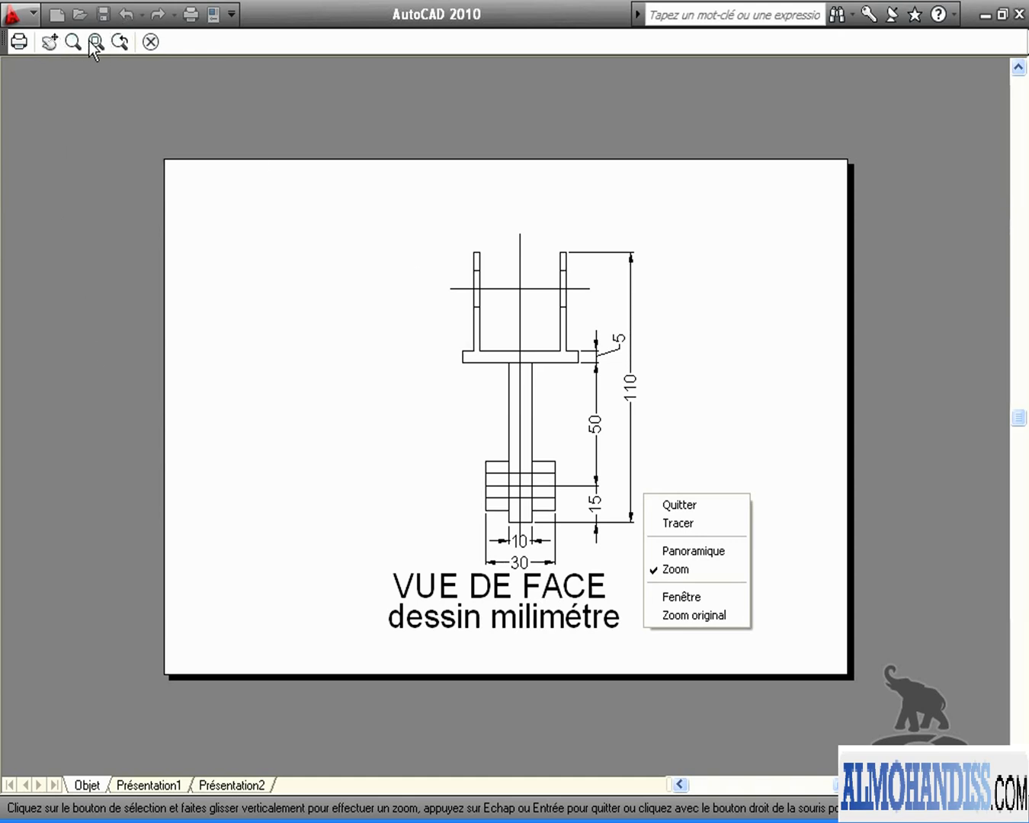
pyautogui.click(154, 40)
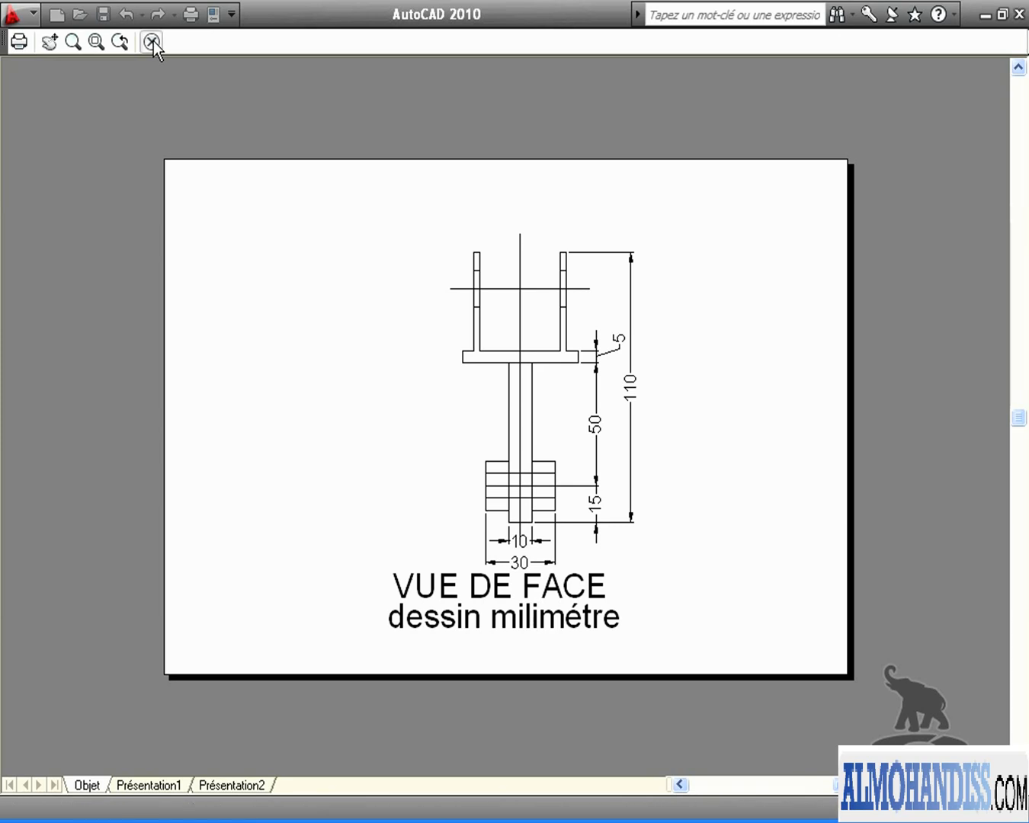
pyautogui.click(154, 41)
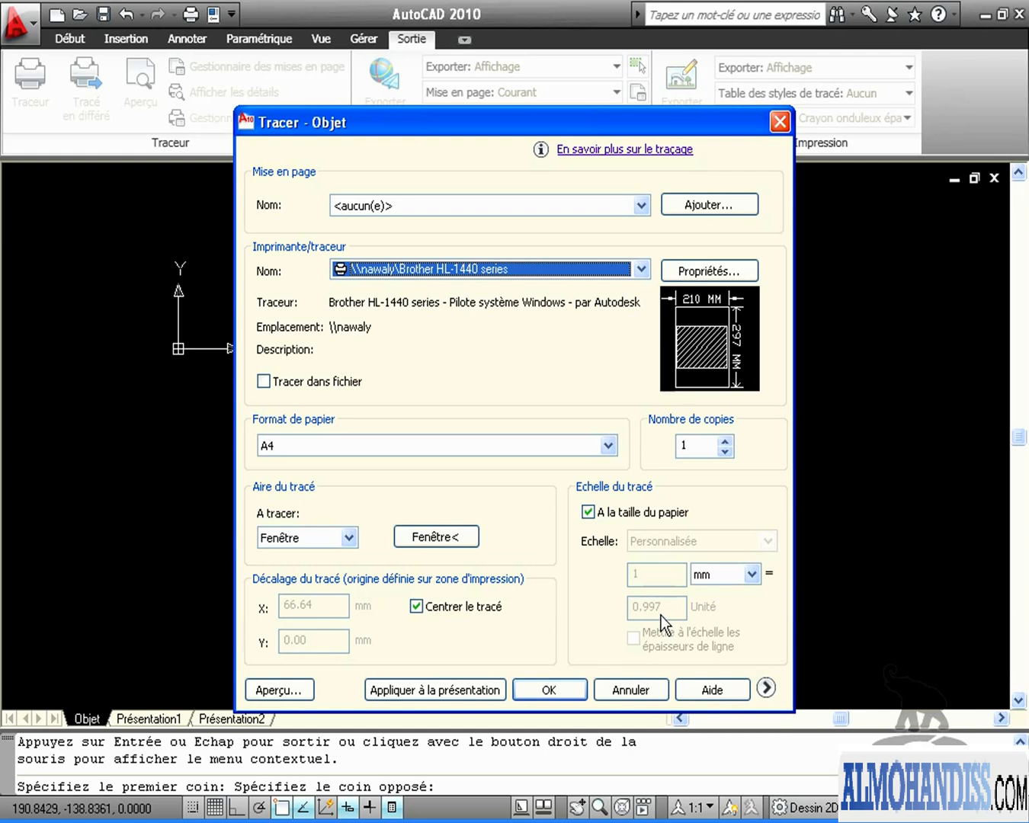
# Step: Turn off fitting to the paper size and set the plot scale to 1:1, with 1 mm equal to 1 unit
pyautogui.click(592, 513)
pyautogui.moveTo(661, 607); pyautogui.dragTo(555, 576)
pyautogui.write('1')
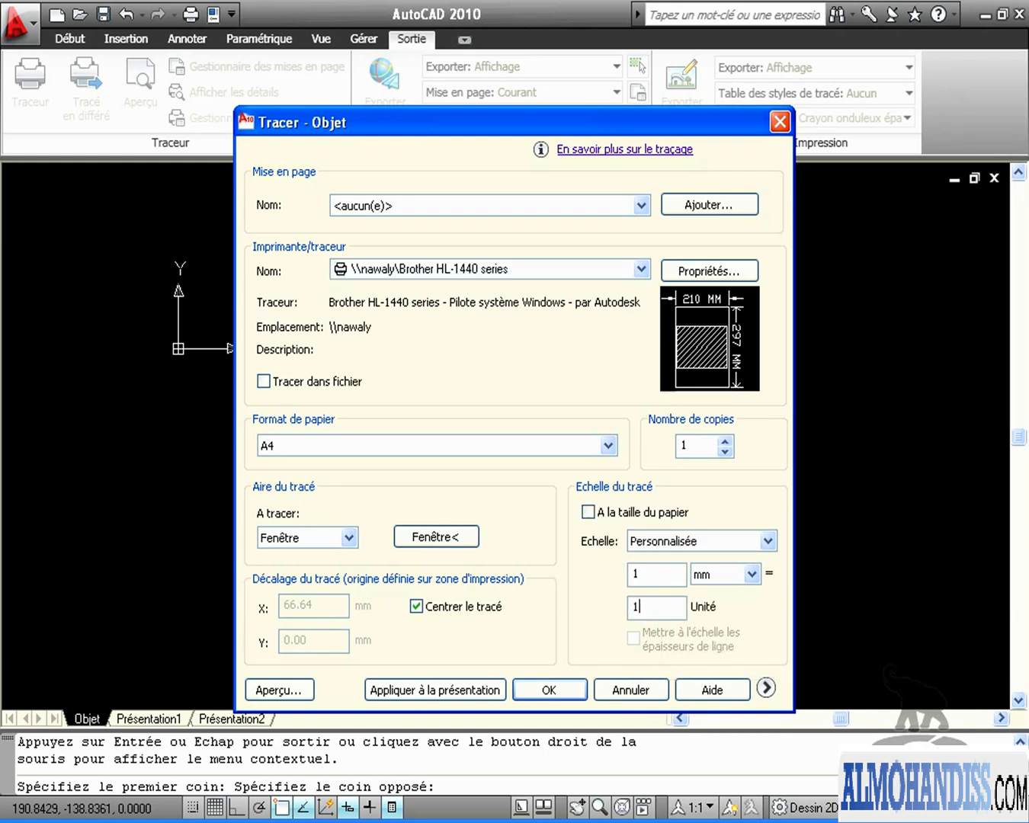
pyautogui.click(767, 541)
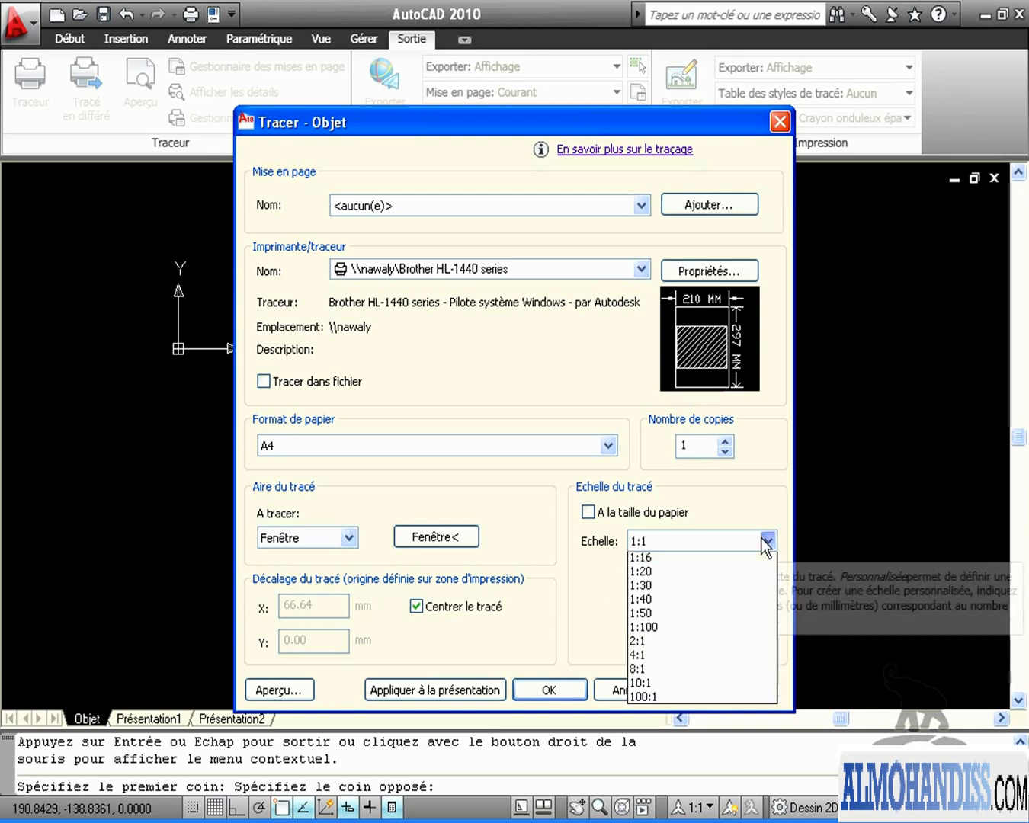
pyautogui.click(657, 588)
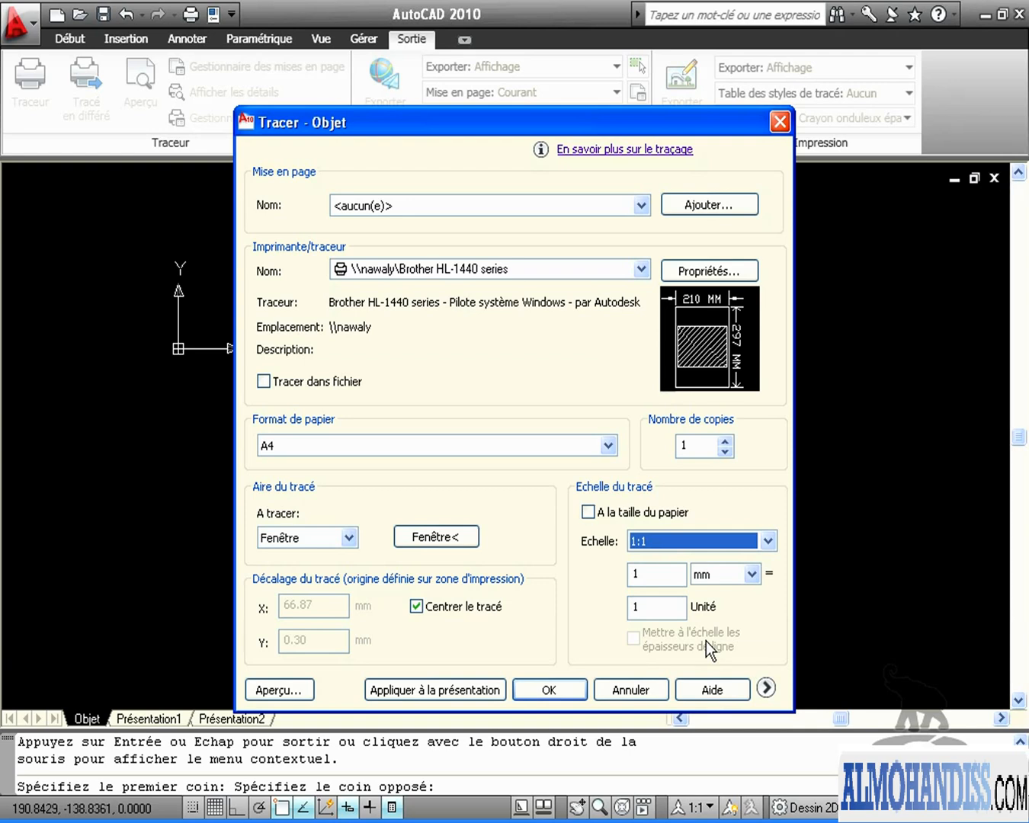
# Step: Preview the front view plot at the 1:1 scale and exit the preview
pyautogui.click(279, 690)
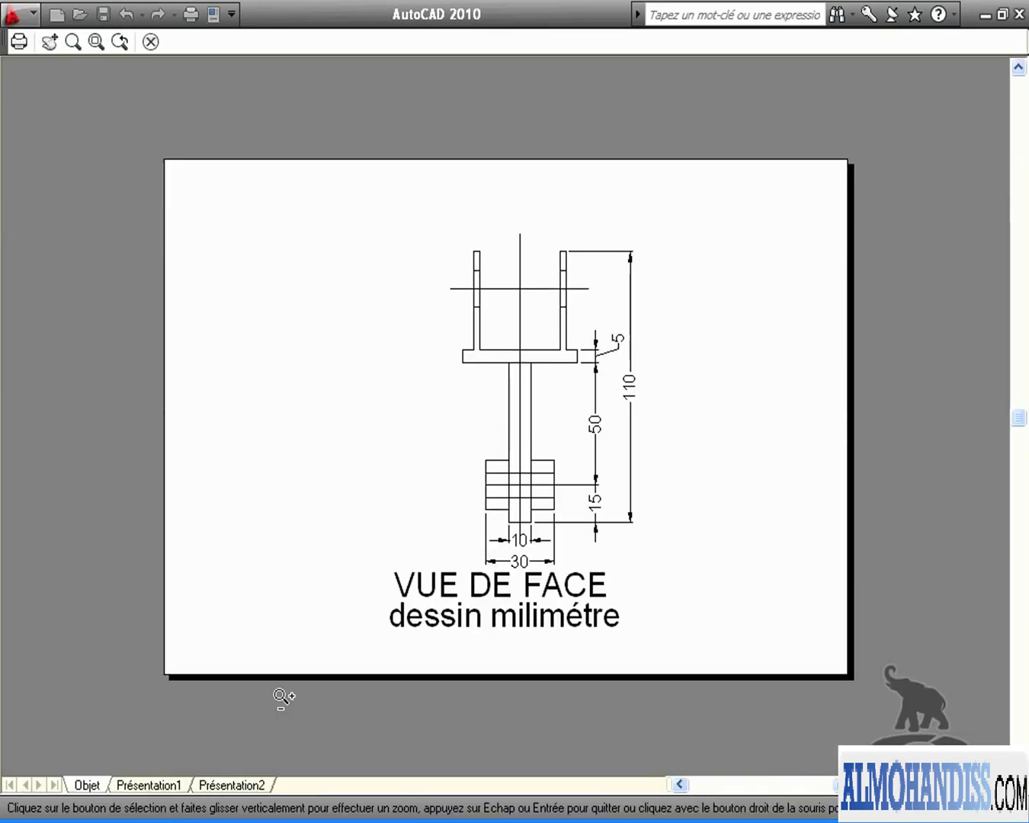
pyautogui.rightClick(577, 494)
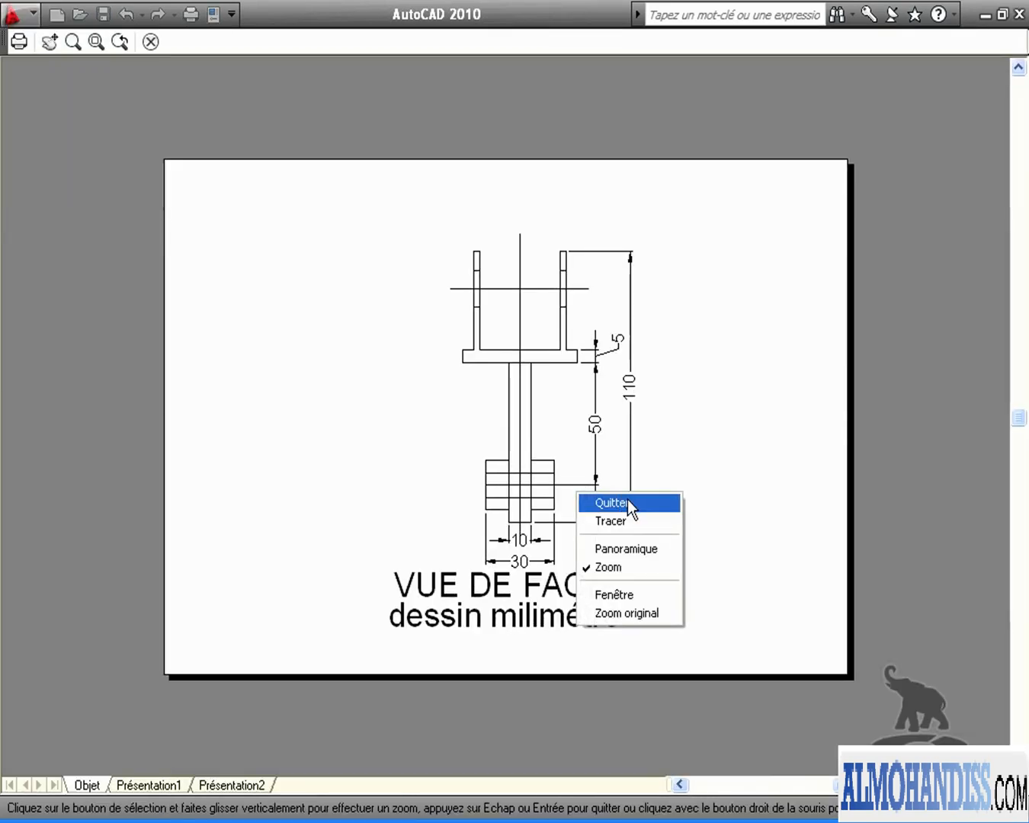
pyautogui.click(625, 502)
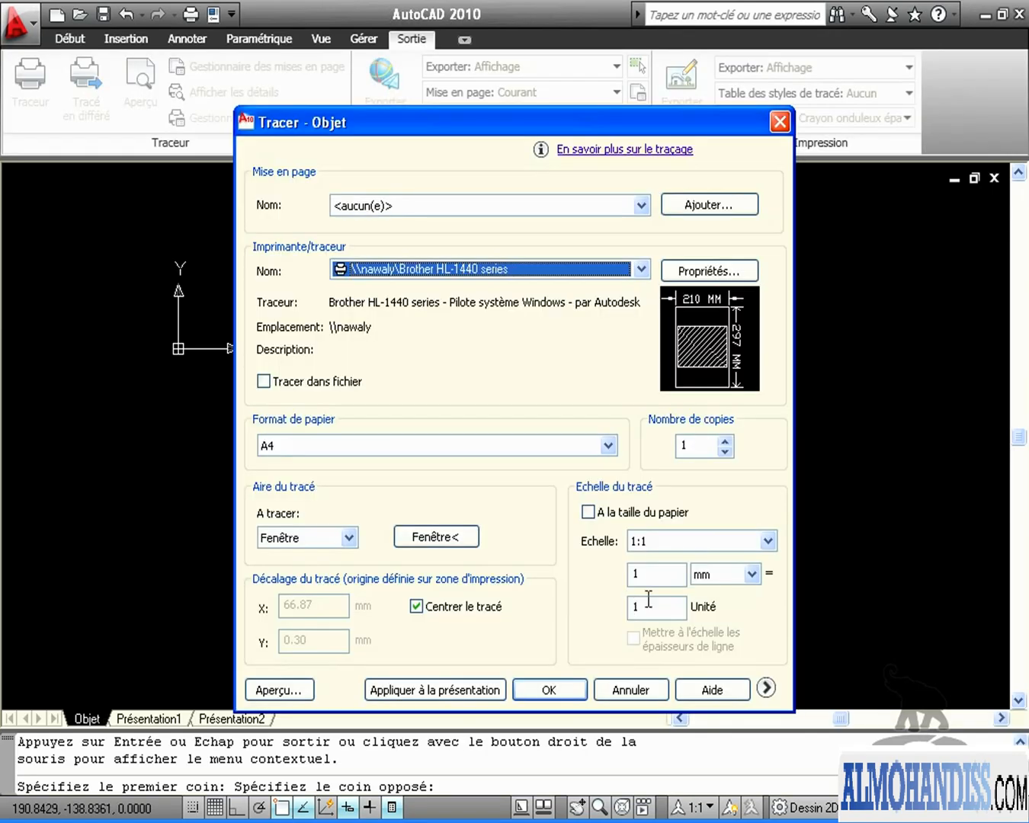
# Step: Set the plot scale to 1:2, preview the reduced front view, and return to the plot settings
pyautogui.click(768, 540)
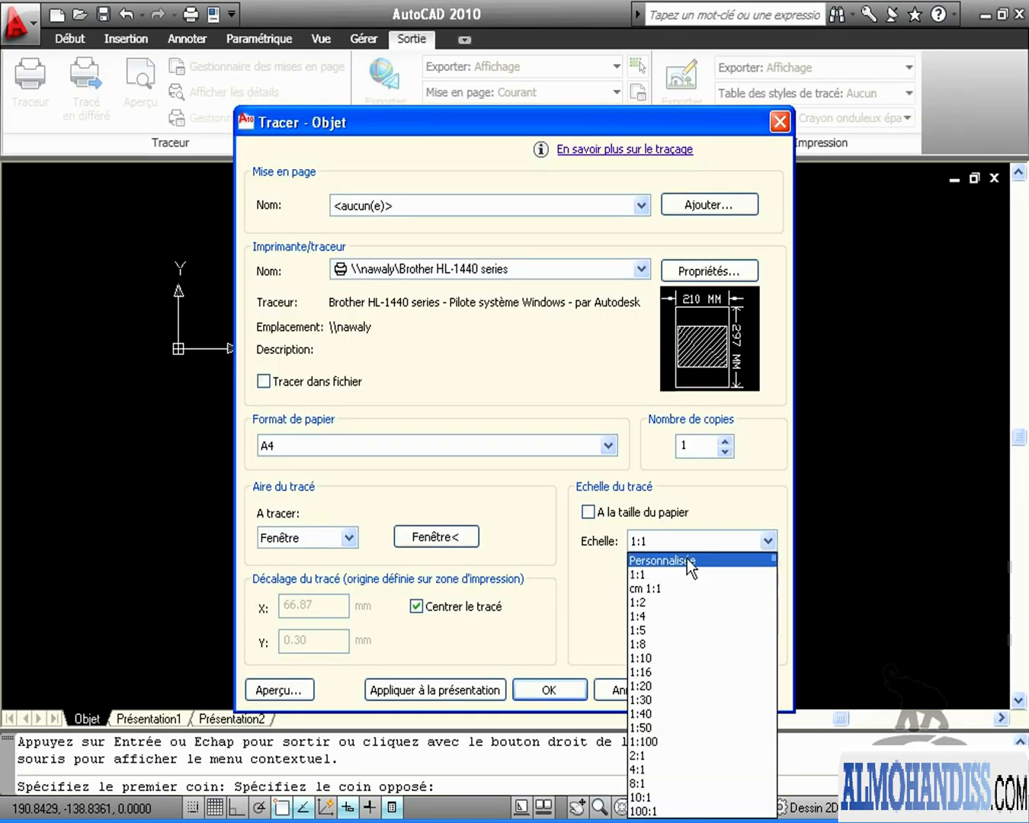
pyautogui.click(655, 606)
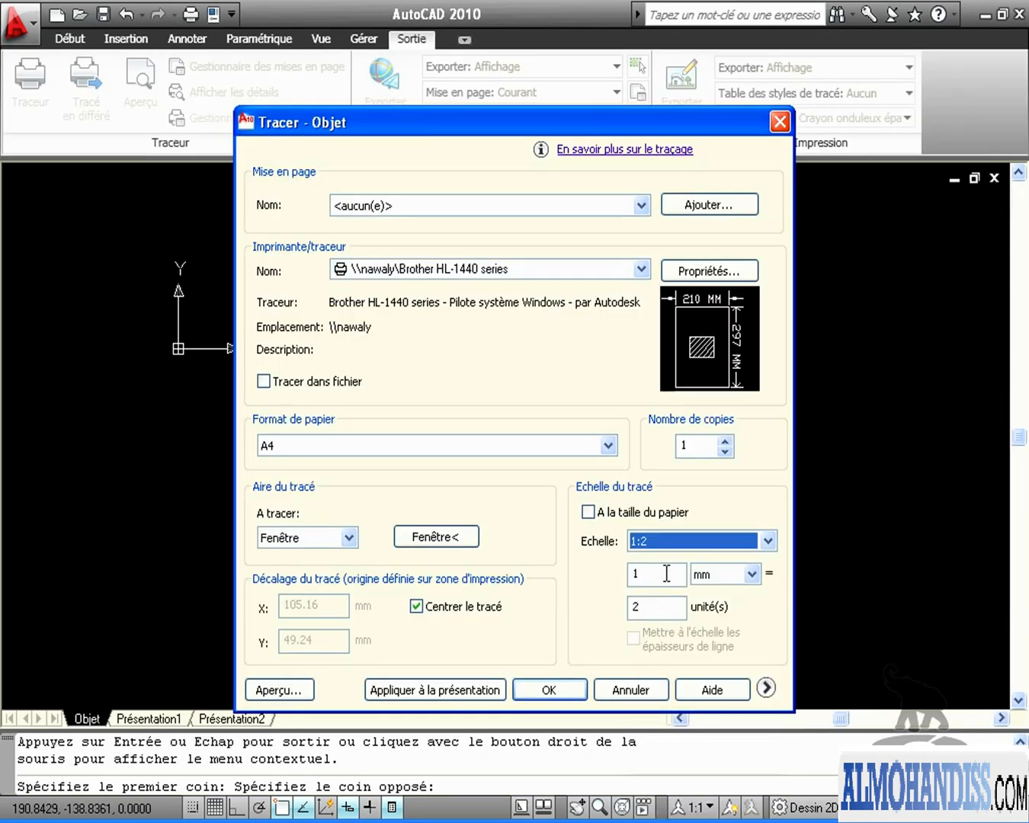
pyautogui.click(288, 686)
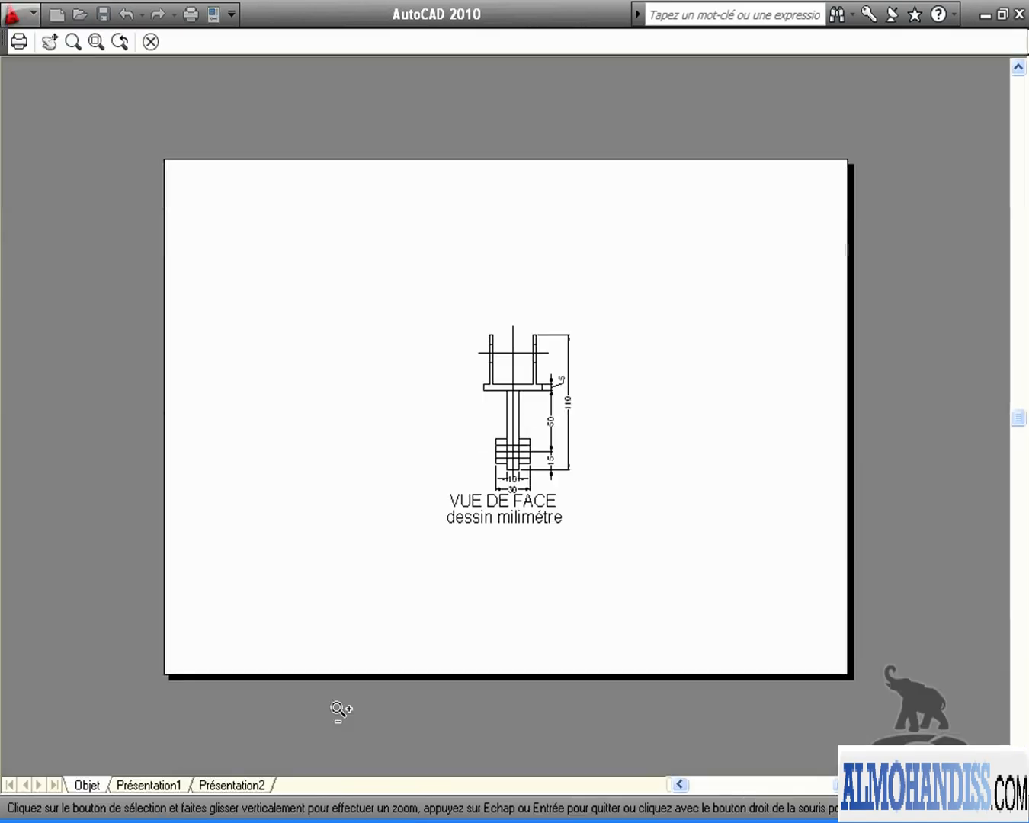
pyautogui.rightClick(529, 406)
pyautogui.click(567, 418)
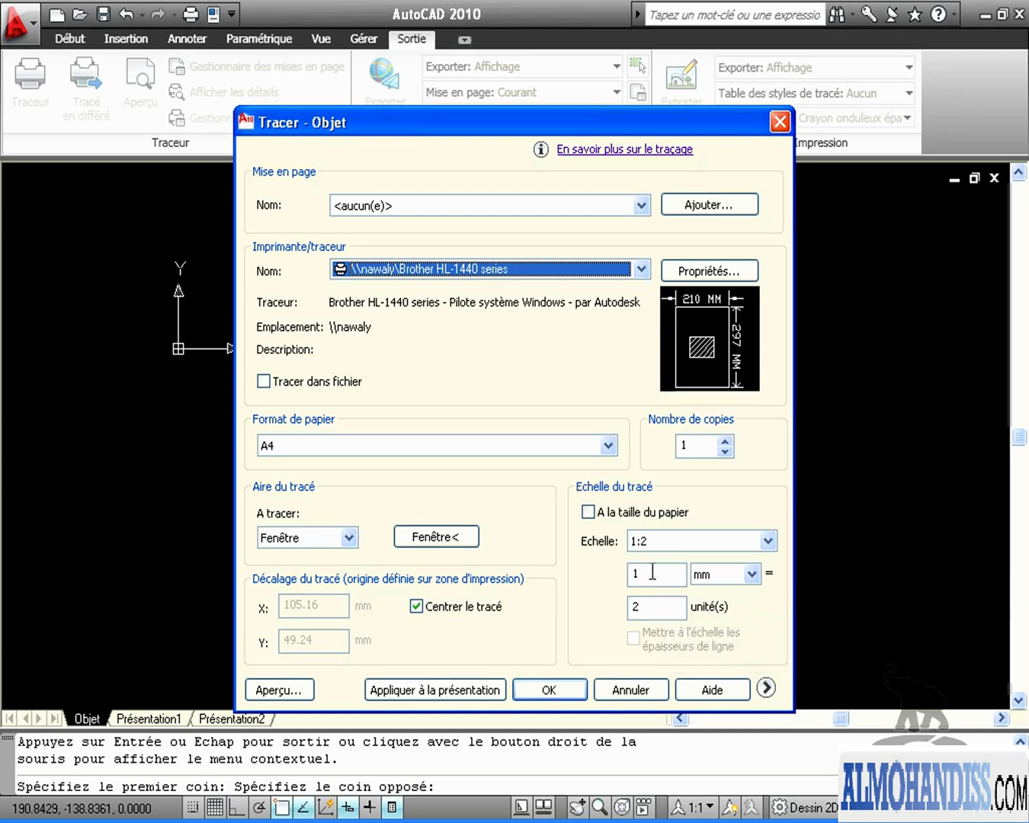
# Step: Set the plot scale to 2 mm for 1 unit, preview the enlarged front view, and close the preview
pyautogui.moveTo(654, 581); pyautogui.dragTo(624, 568)
pyautogui.write('2')
pyautogui.moveTo(690, 610); pyautogui.dragTo(629, 608)
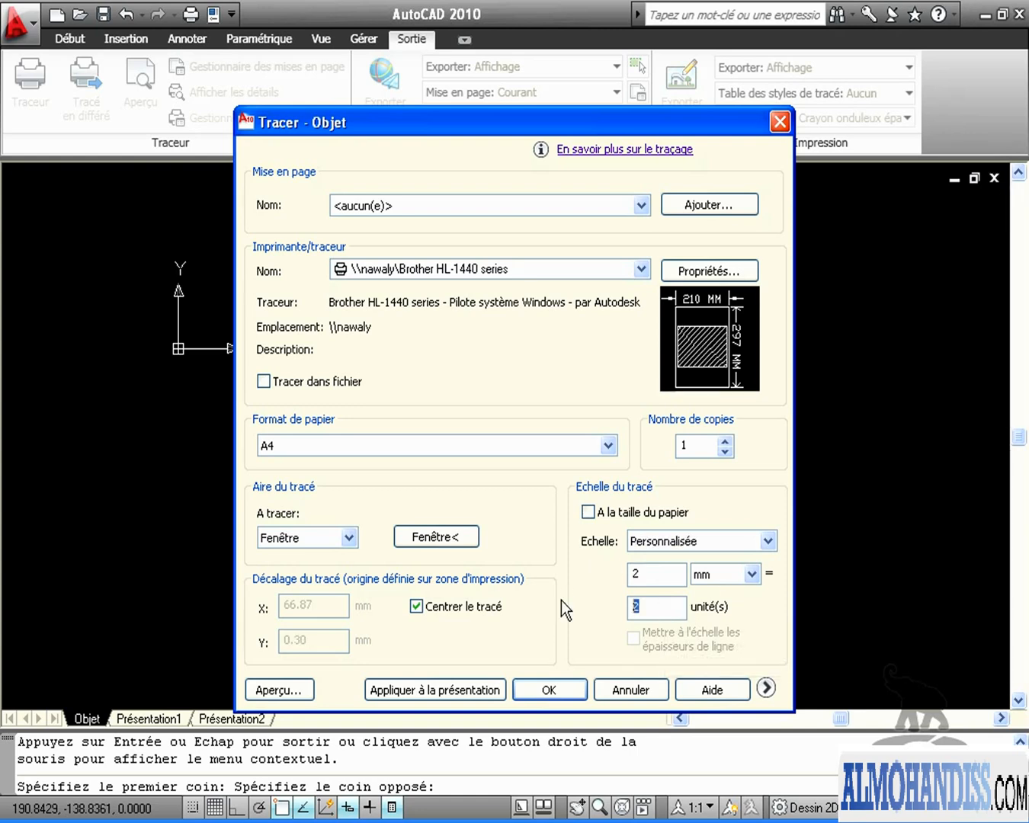
pyautogui.write('1')
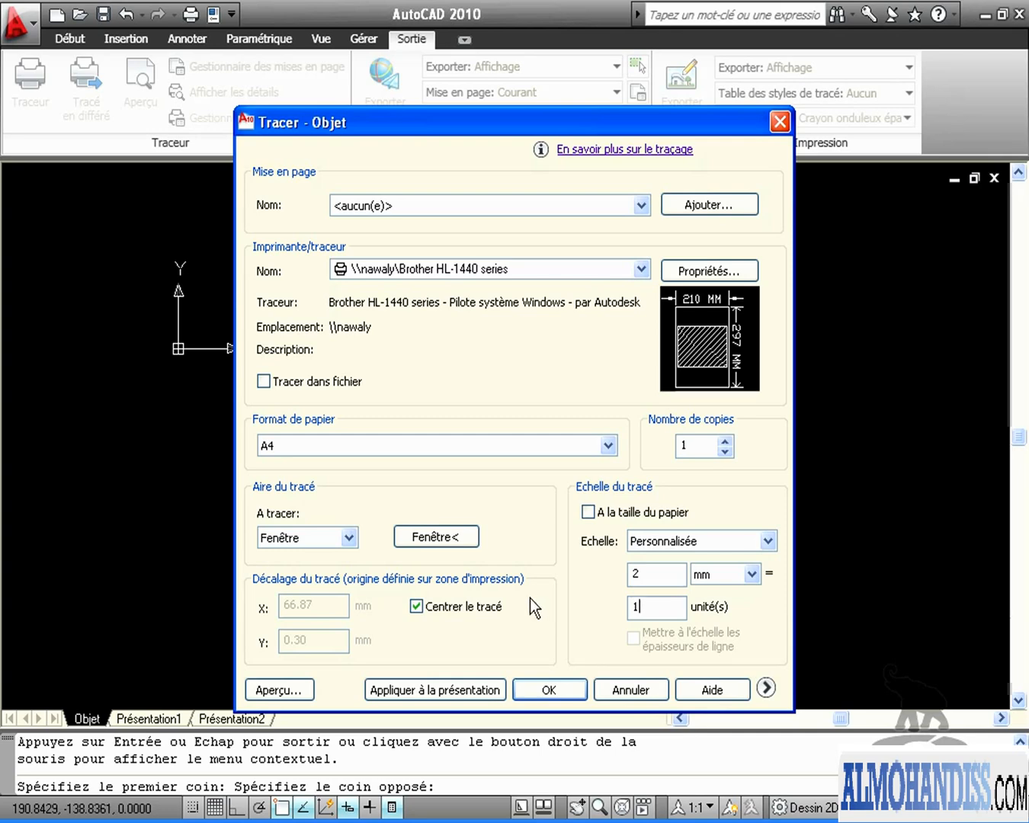
pyautogui.click(277, 689)
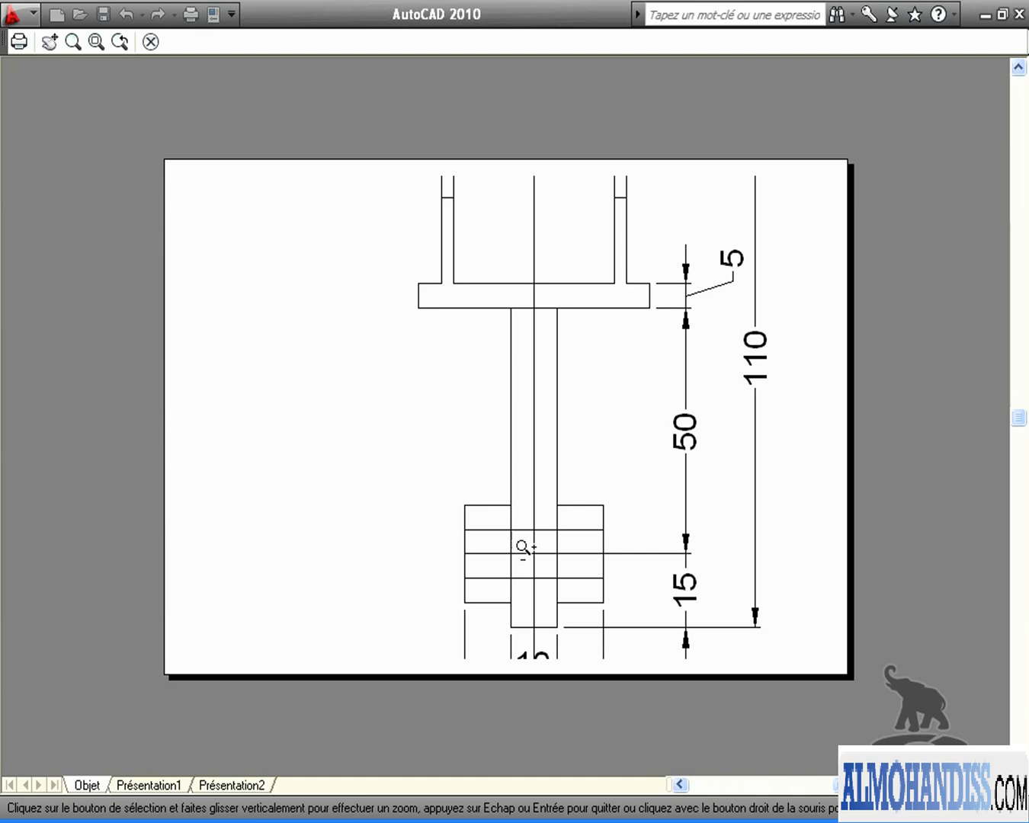
pyautogui.click(151, 41)
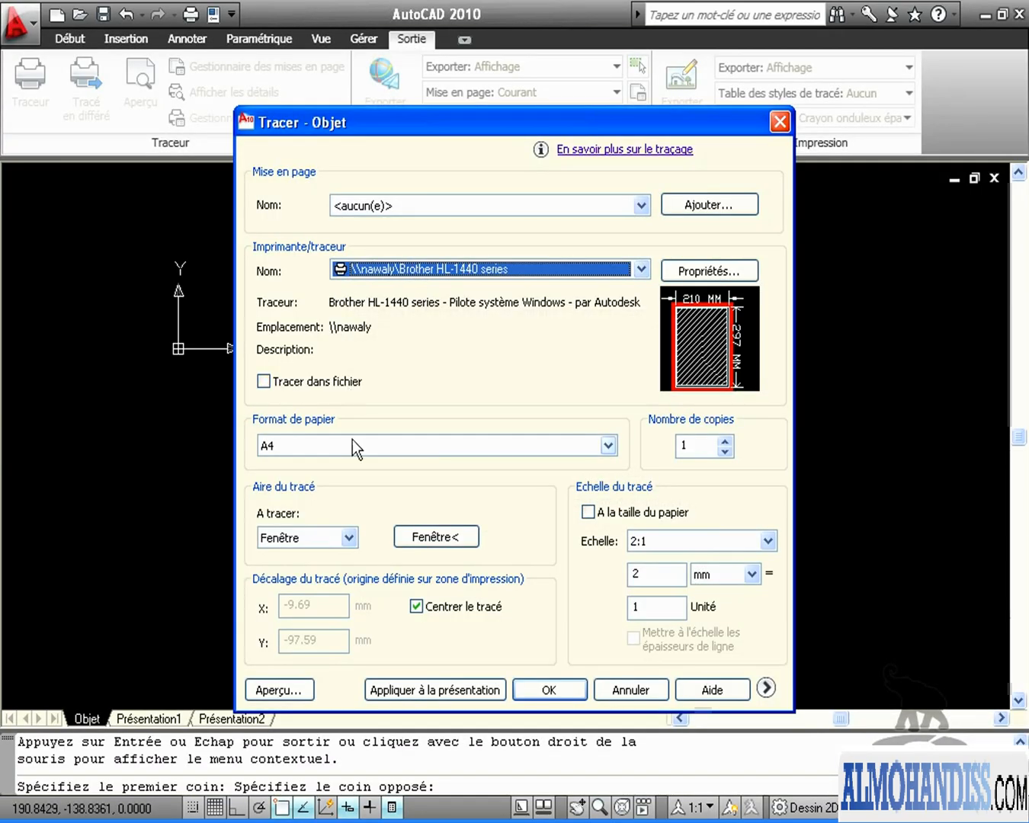
# Step: Set the plot scale to 1 mm for 1 unit
pyautogui.click(629, 573)
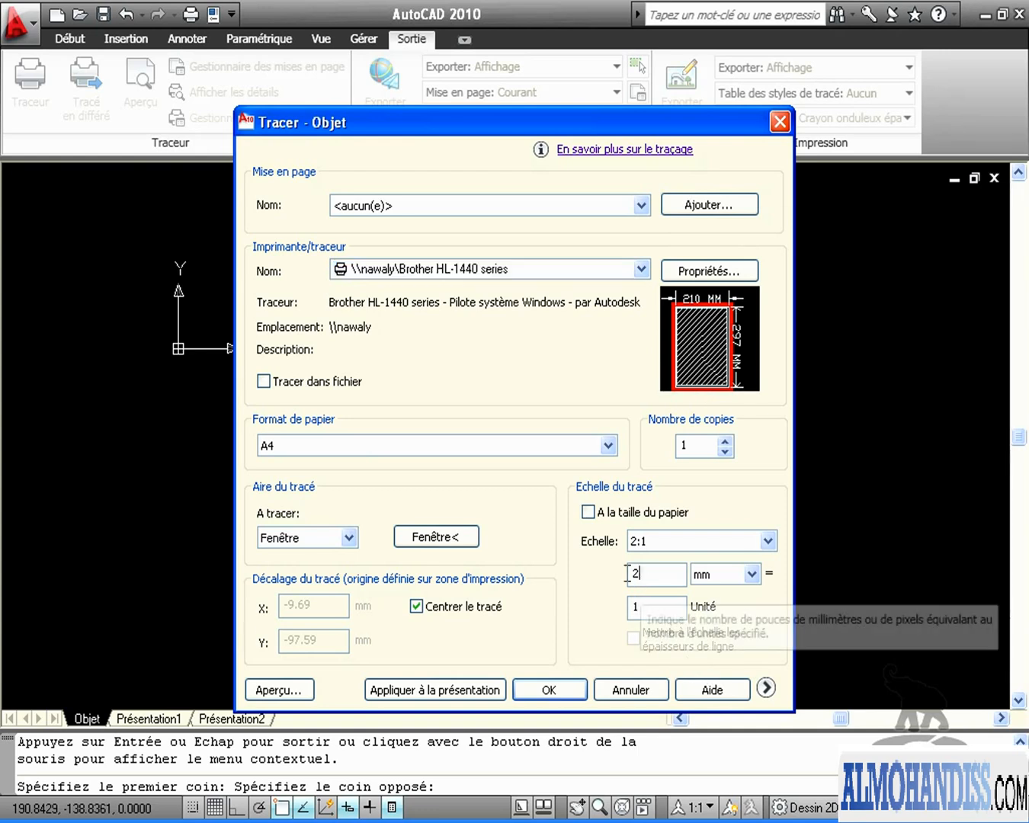
pyautogui.press('BackSpace')
pyautogui.write('1')
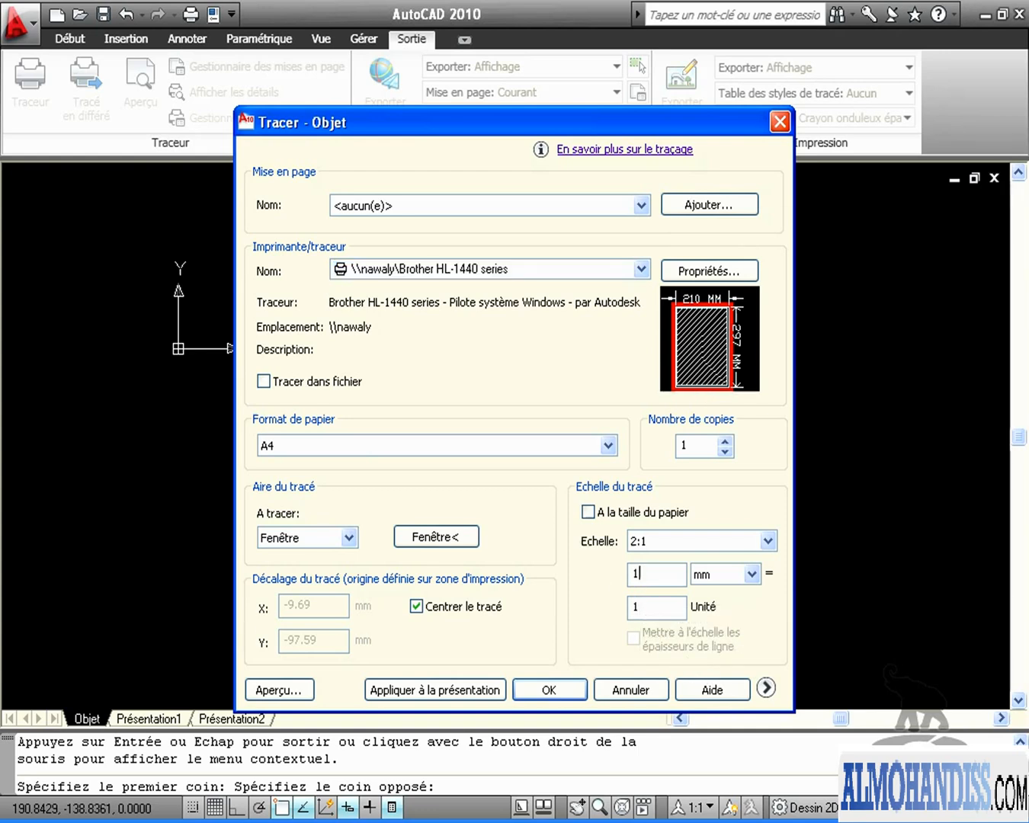
pyautogui.click(660, 609)
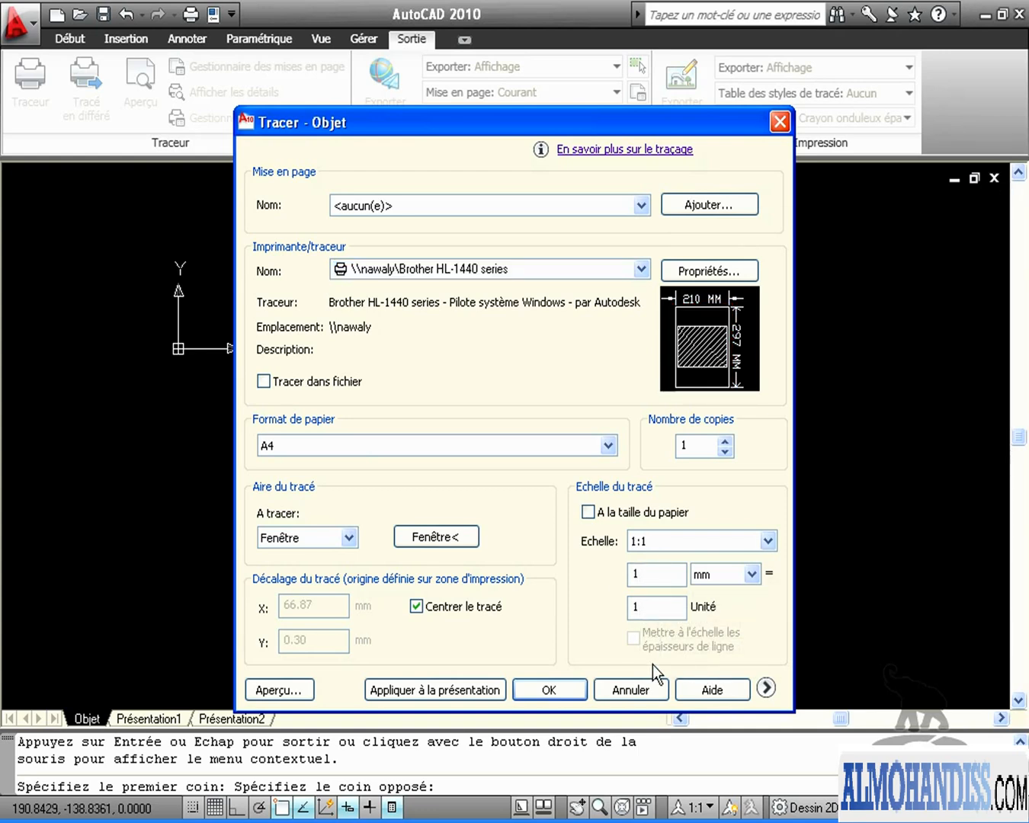
# Step: Expand the plot settings to show the additional options, and confirm the landscape (Paysage) plot on A4
pyautogui.click(765, 690)
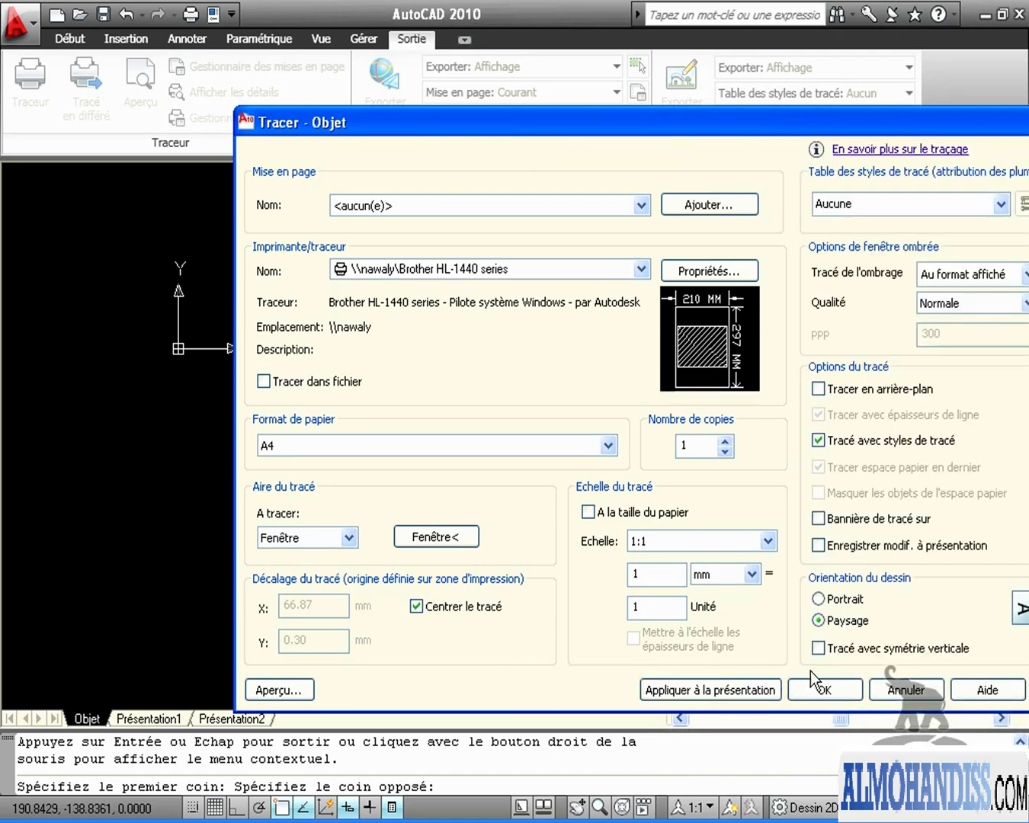
pyautogui.moveTo(802, 124); pyautogui.dragTo(674, 125)
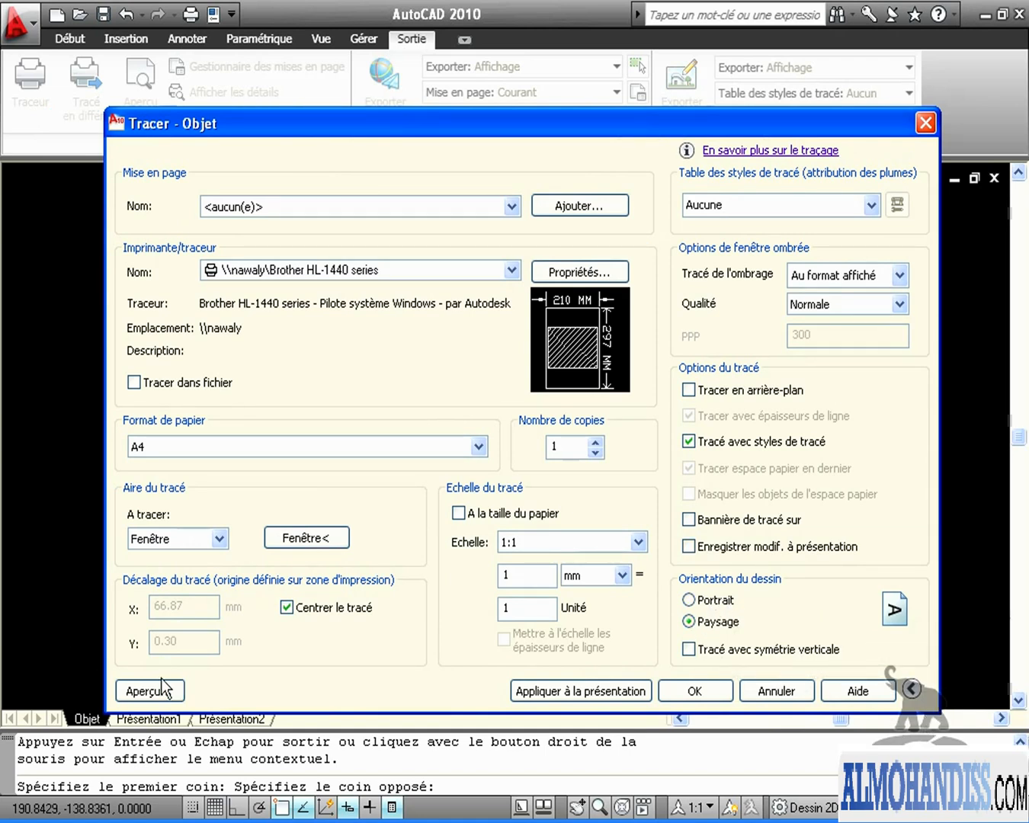
pyautogui.click(696, 690)
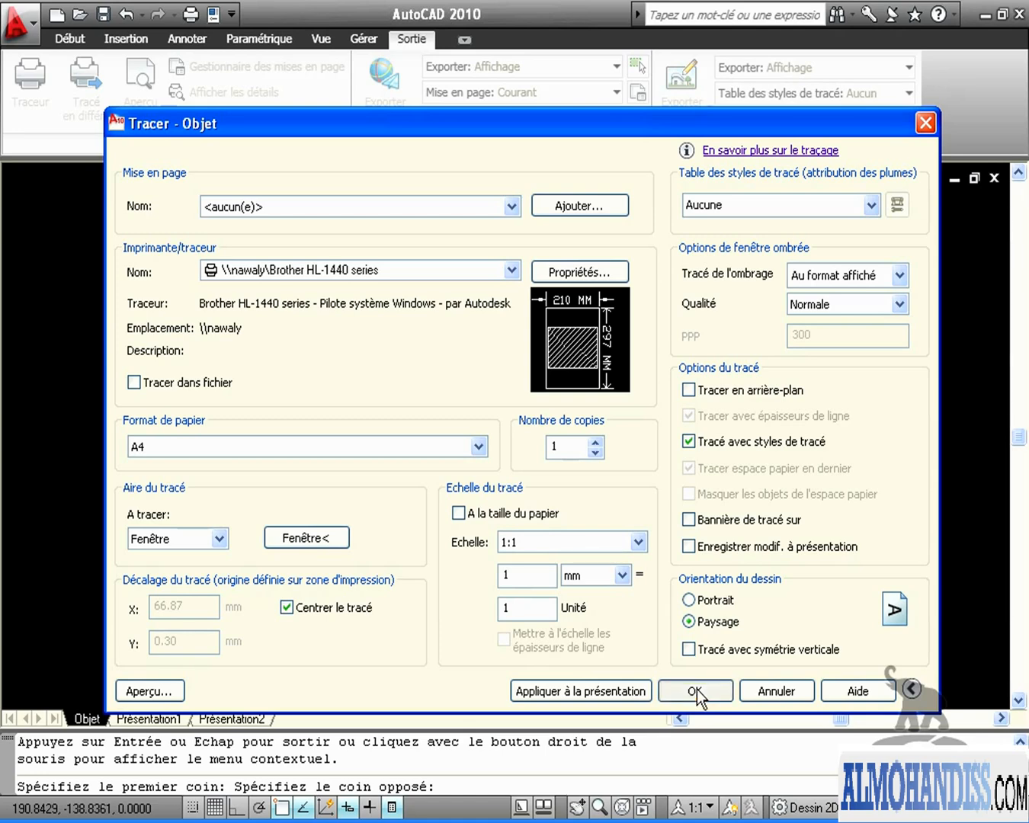